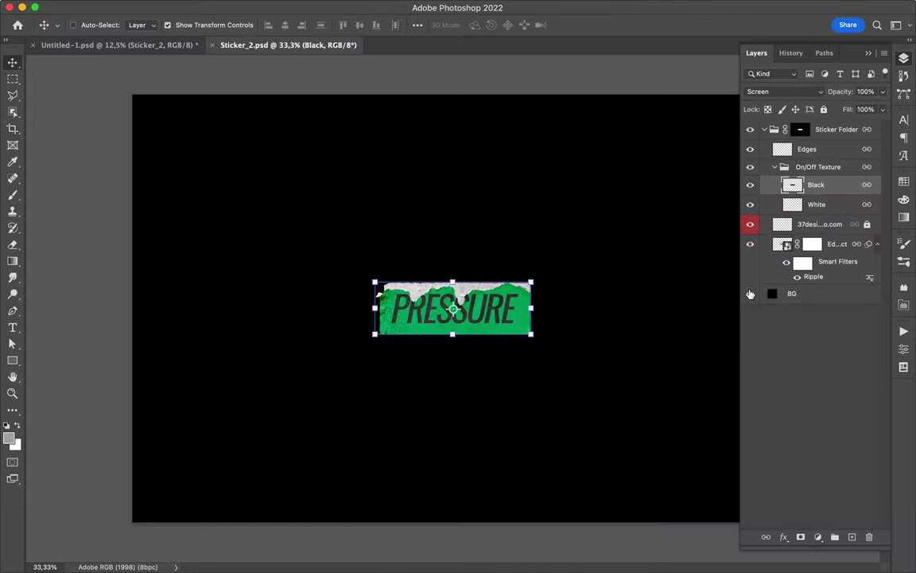
Step: Hide the sticker's black background and drag the PRESSURE sticker into the poster document
click(750, 294)
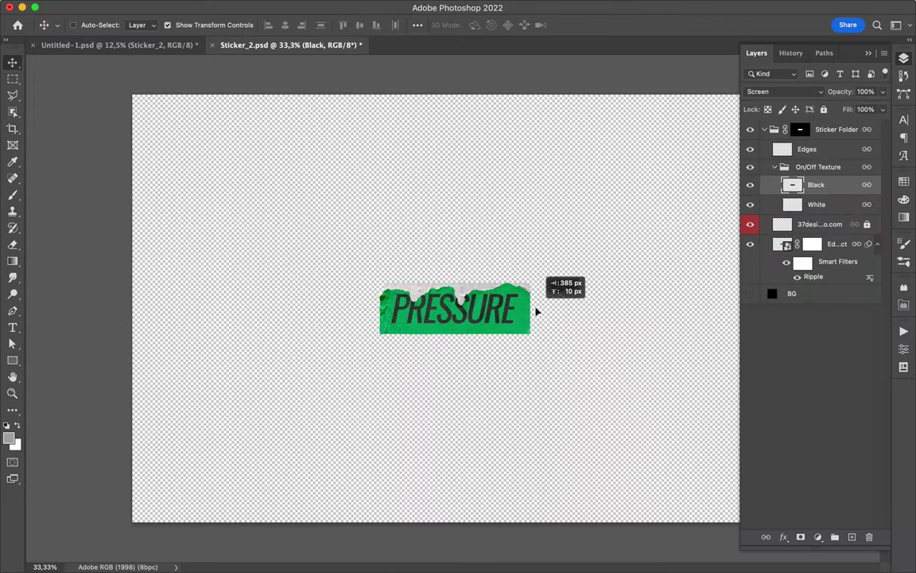
click(764, 130)
drag(566, 265, 459, 215)
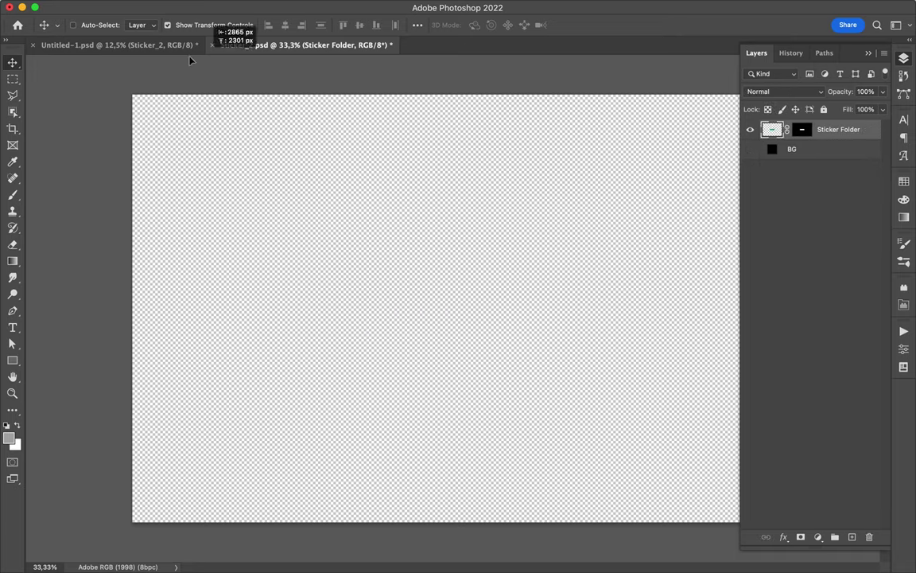
key(Delete)
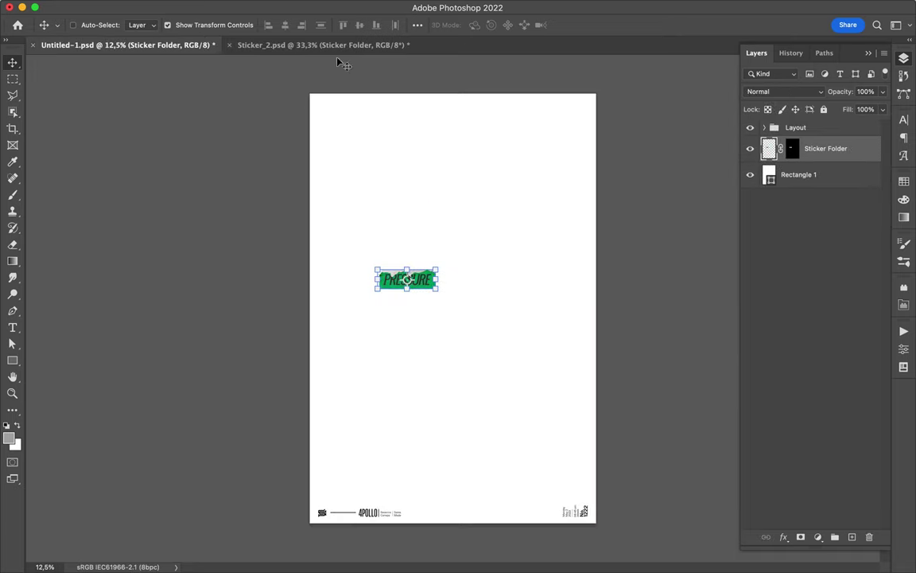
Step: Open Sticker_14.psd from the 11-20 sticker folder and add its merged NICE sticker to the poster
key(super+Tab)
key(Down)
key(Down)
key(Down)
key(Down)
key(Down)
key(Left)
key(Down)
key(Right)
key(Down)
key(Down)
key(Down)
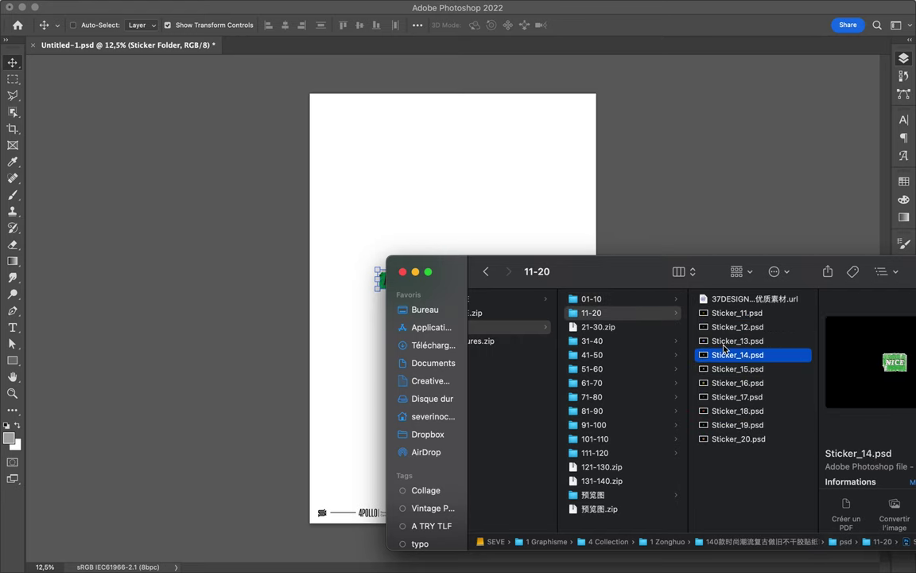
key(super+o)
key(F2)
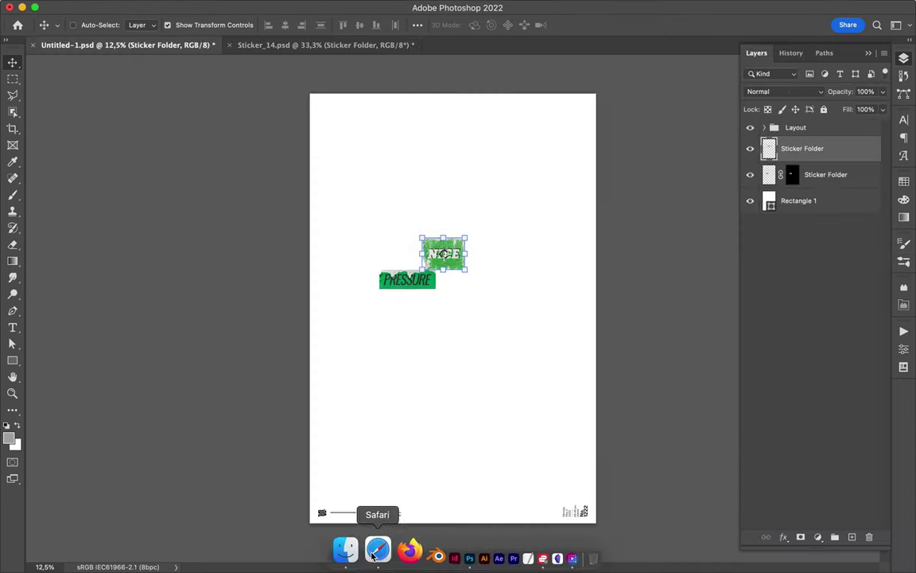
Step: Browse Finder to the tape textures folder and select the Black Duct 04 image
click(345, 549)
click(732, 370)
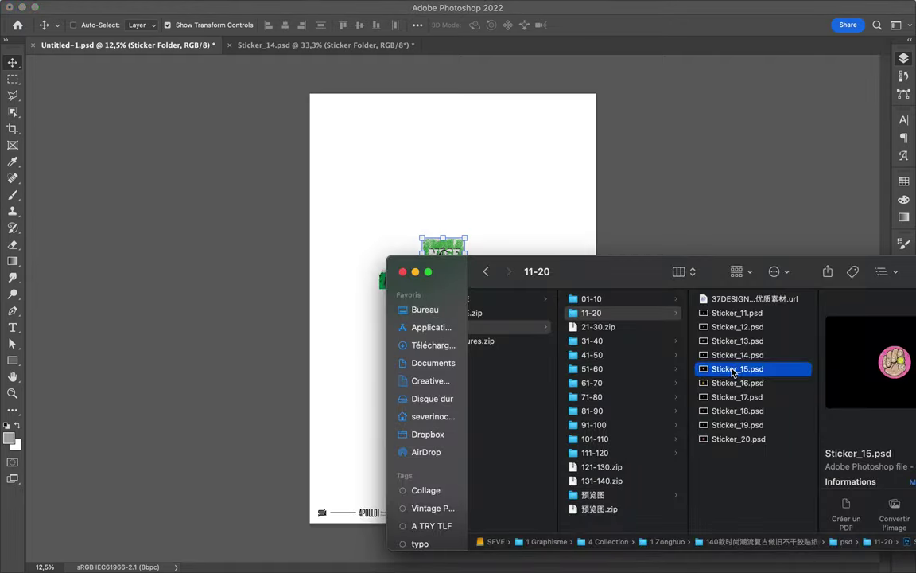
key(Down)
key(Down)
key(super+bracketleft)
key(Down)
key(Down)
key(Down)
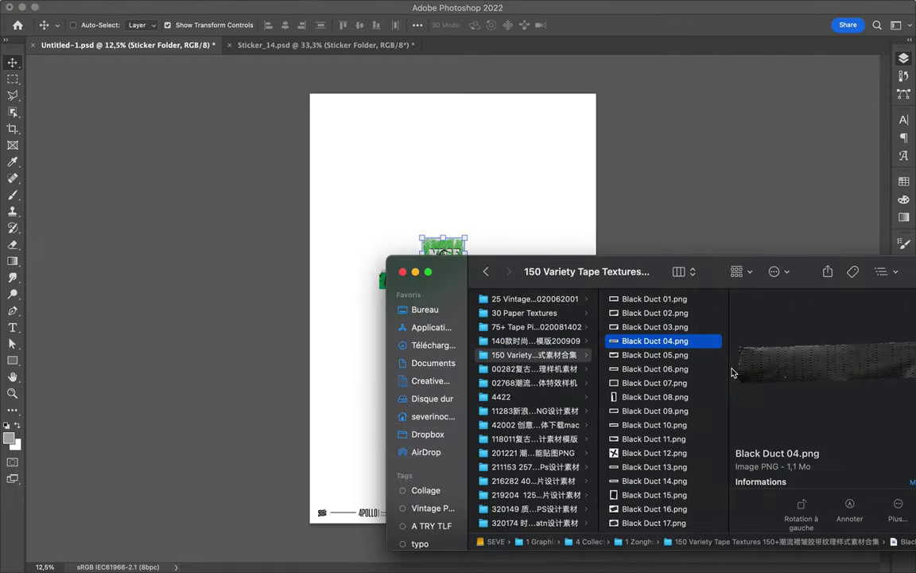
Step: Place the Black Duct 04 and Clear 16 tape strips, resizing and positioning them near the centre
key(F2)
drag(310, 308, 482, 308)
key(Return)
key(super+Tab)
scroll(652, 397, down, 5)
click(652, 417)
key(F2)
drag(466, 311, 501, 365)
key(Return)
Step: Drop the Masking 11 paper tape onto the poster
click(355, 548)
key(Down)
key(Down)
key(Down)
key(Down)
key(Down)
key(Down)
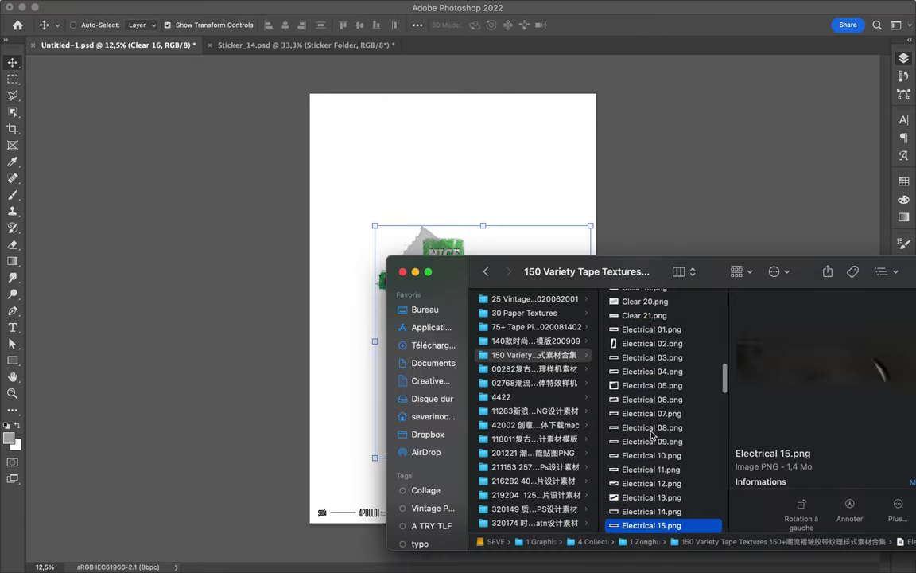
key(Down)
key(Down)
key(Down)
key(Down)
key(Down)
key(Down)
key(Down)
mouse_move(648, 497)
mouse_down()
mouse_move(477, 200)
mouse_move(483, 270)
mouse_up()
Step: Drop the blue Painters 42 tape strip across the poster
click(338, 548)
scroll(656, 477, down, 10)
scroll(656, 501, down, 5)
click(656, 518)
key(Up)
key(Up)
key(Up)
key(Up)
key(Up)
key(Up)
key(Up)
key(Up)
key(Up)
key(Up)
key(Up)
key(Up)
key(Up)
key(Up)
key(Up)
key(Up)
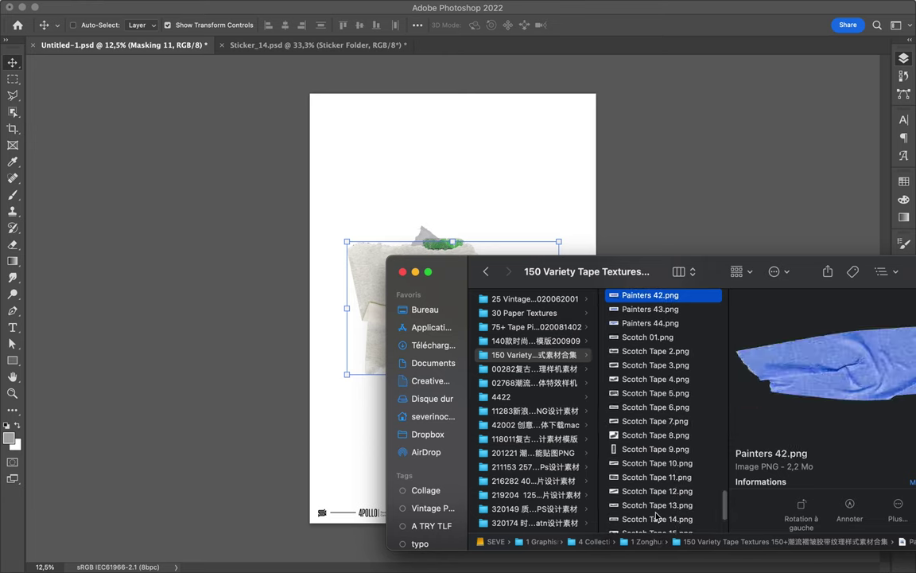
key(Up)
drag(646, 309, 494, 191)
click(360, 550)
key(Up)
key(Up)
key(Up)
key(Up)
key(Up)
key(Up)
key(Up)
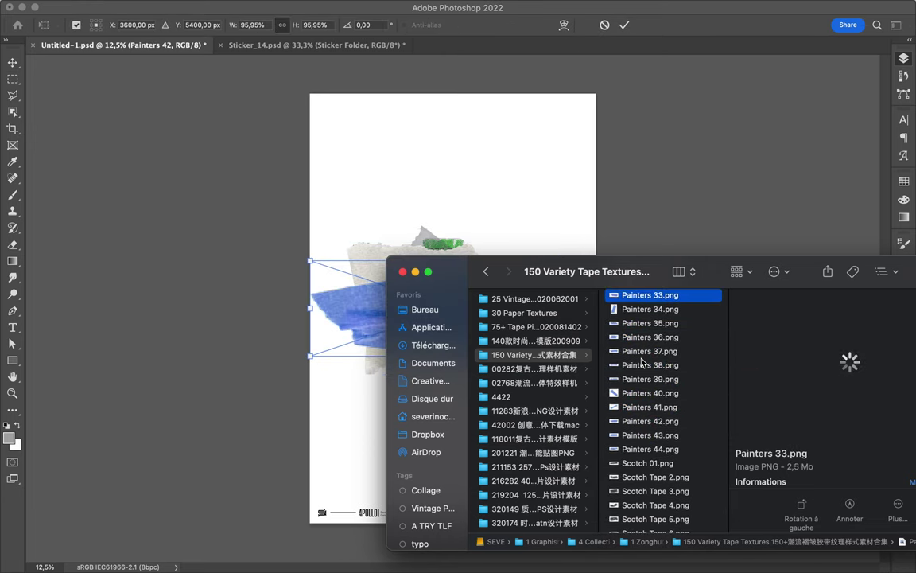
Step: Navigate Finder's resource folders to folder 4422
key(Left)
key(Down)
key(Down)
key(Down)
key(Right)
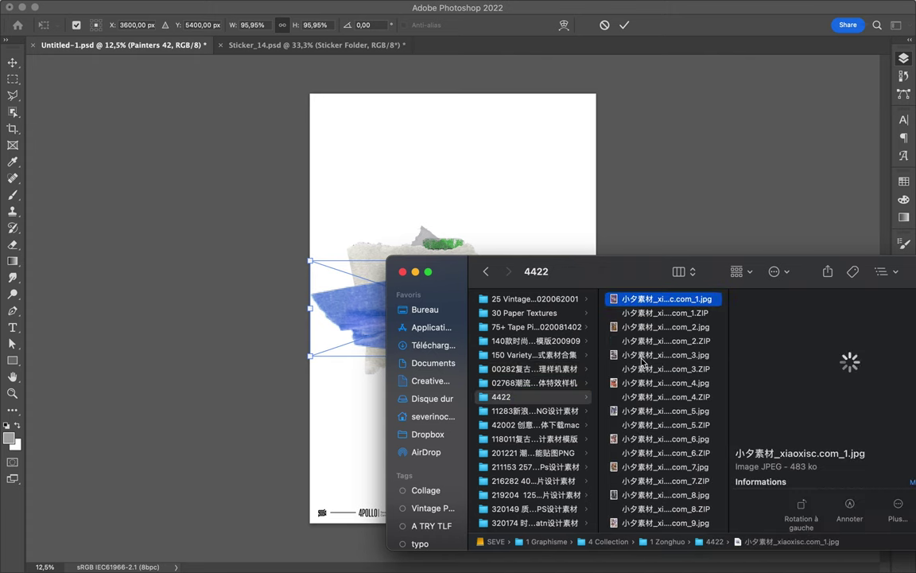
Step: Extract the third collage mockup ZIP archive in folder 4422
key(Down)
key(Down)
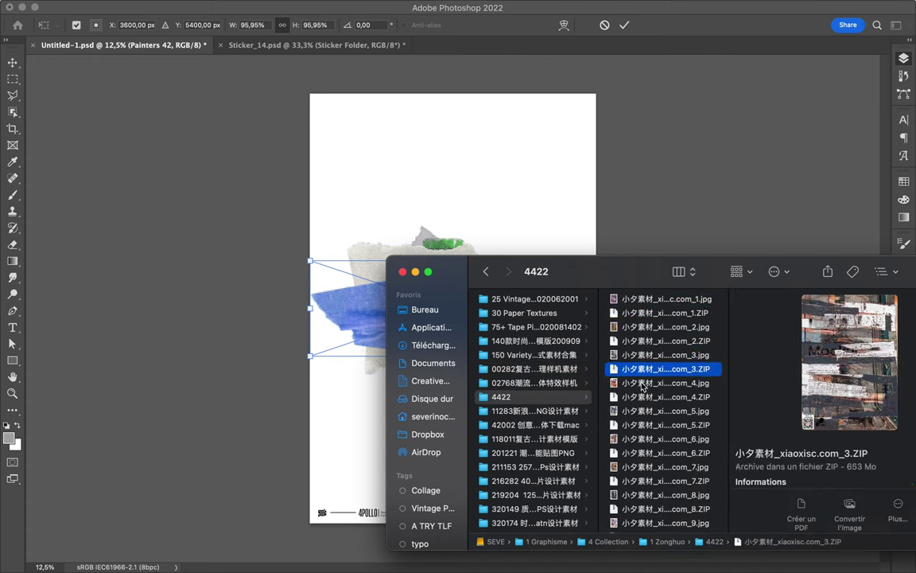
key(Down)
key(Down)
click(646, 327)
click(644, 370)
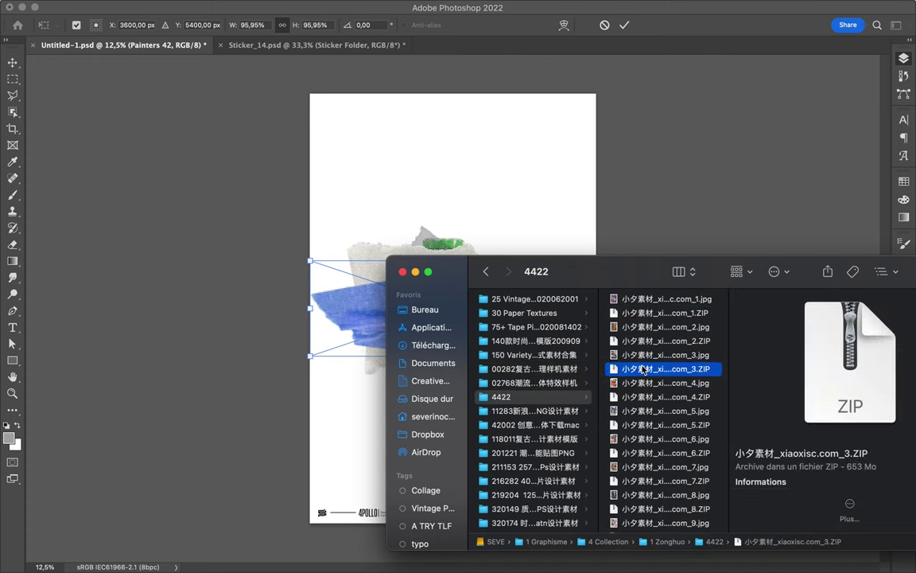
double_click(644, 370)
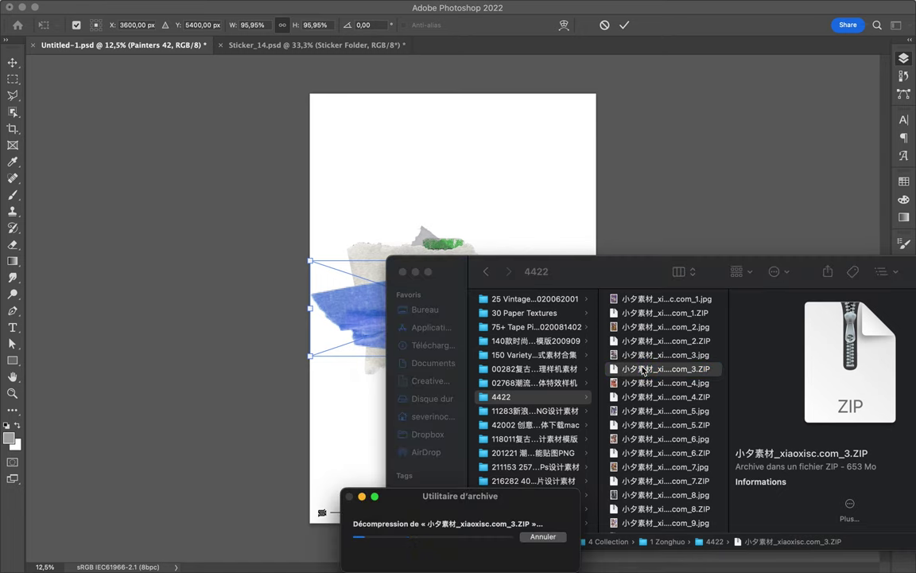
click(644, 369)
Step: Open the Collages cut-outs folder and preview images such as 3SD3.TAOBAO (3).png
click(528, 410)
click(596, 327)
key(Right)
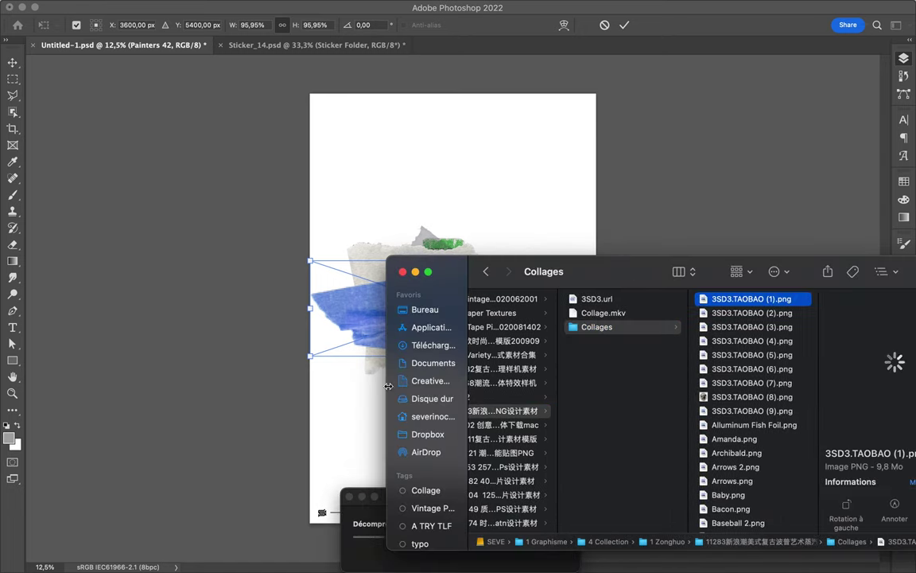
drag(394, 388, 536, 389)
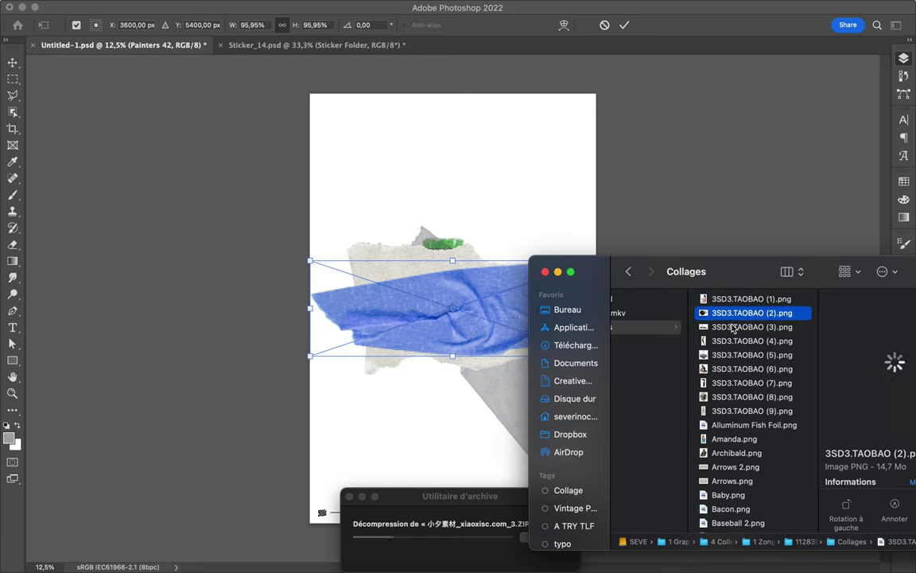
click(735, 331)
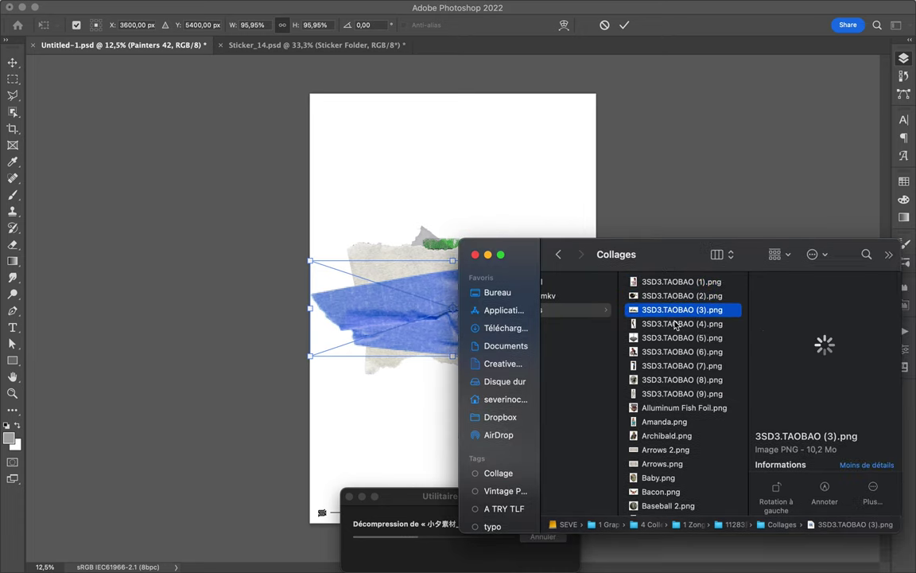
scroll(676, 326, down, 5)
click(668, 295)
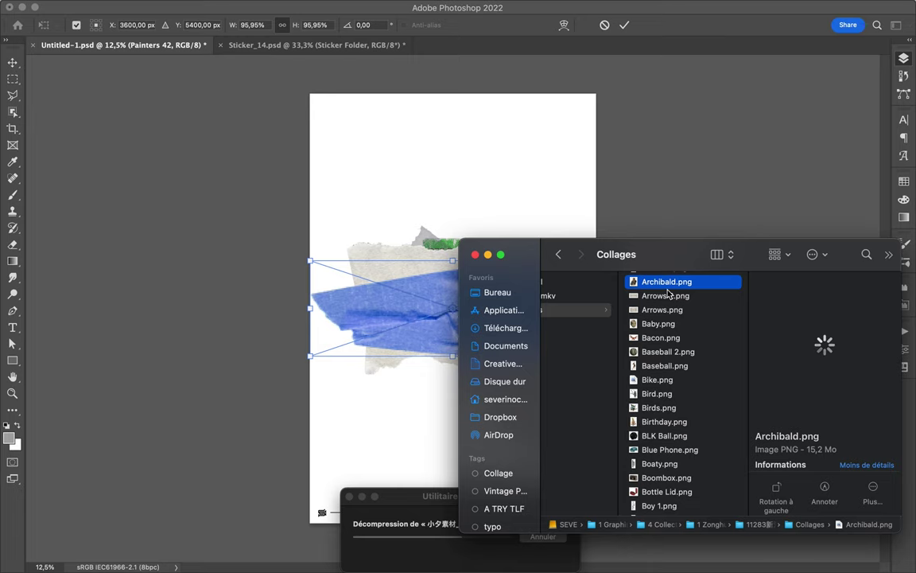
Step: Preview the Archibald, Arrows and Bacon cut-outs, then commit the blue tape placement
key(space)
click(668, 295)
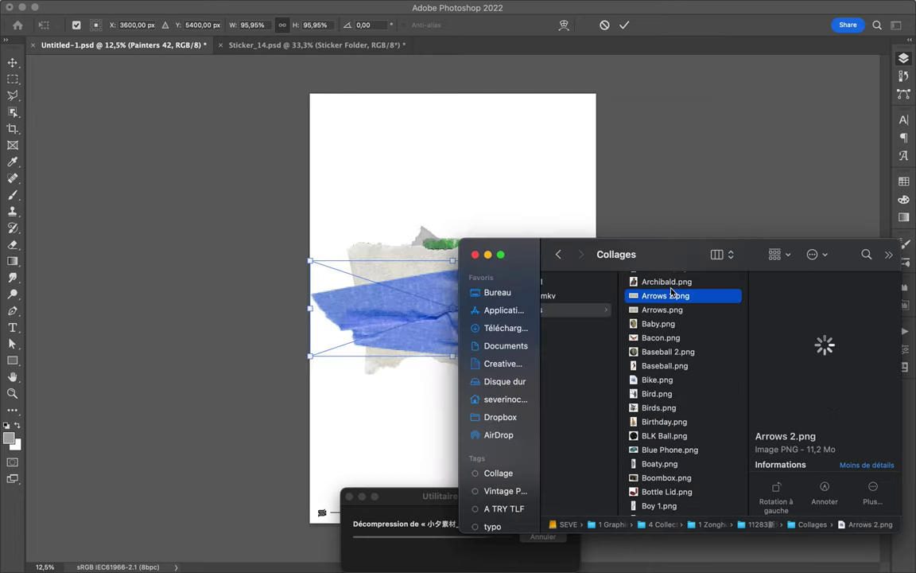
click(670, 310)
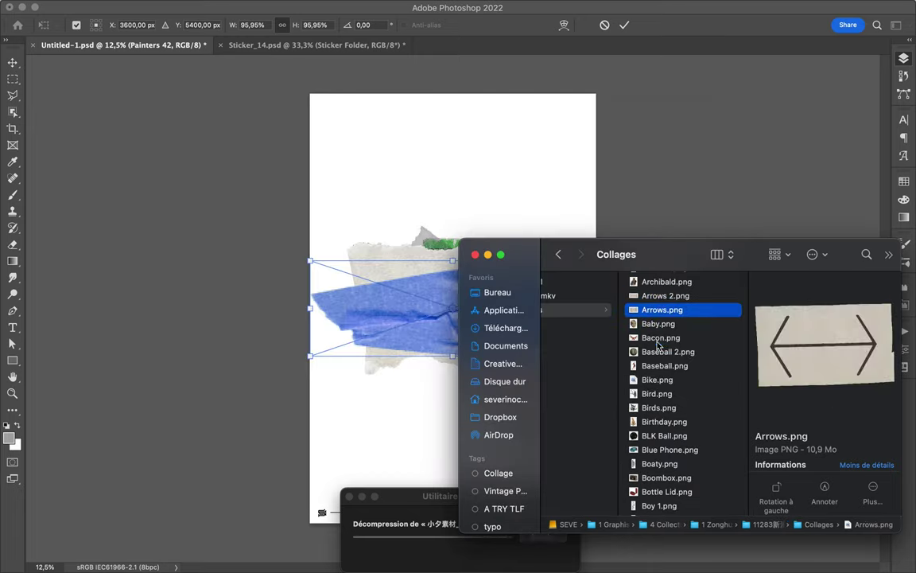
click(658, 339)
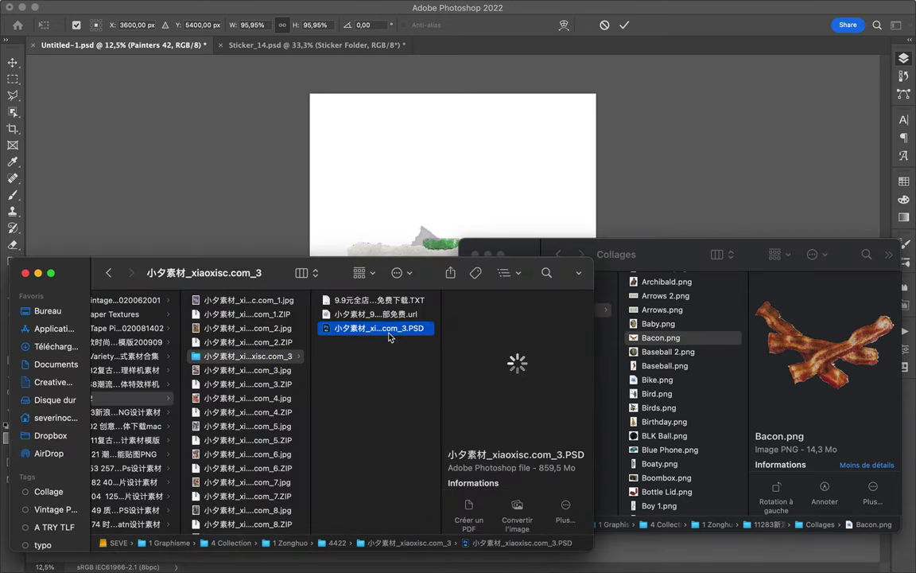
key(super+Tab)
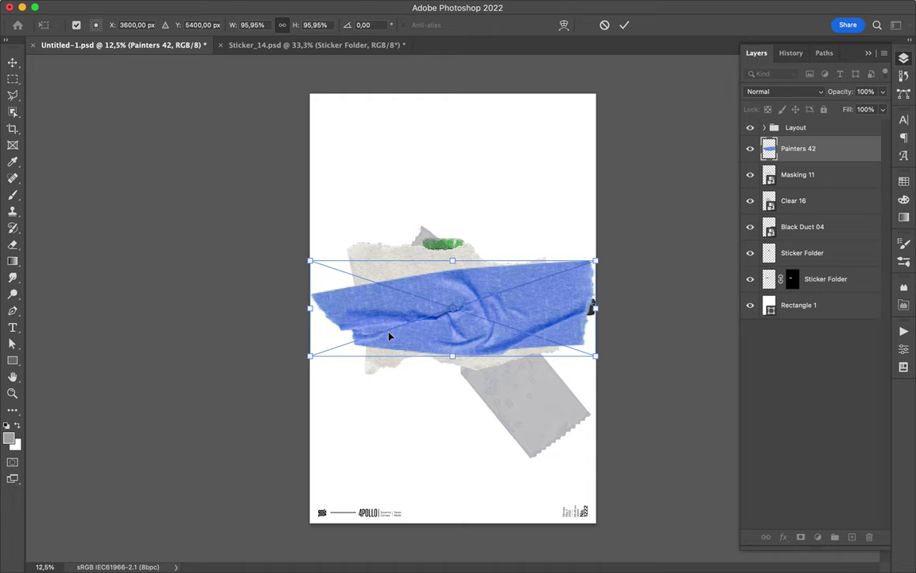
key(Return)
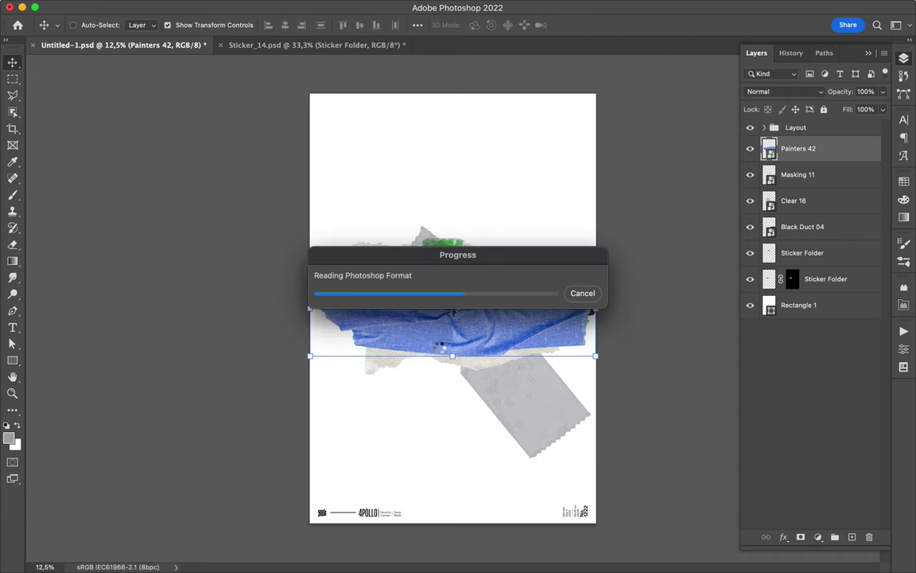
Step: Select the Object 12 layer, then close the mockup and Sticker_14 documents without saving
click(764, 251)
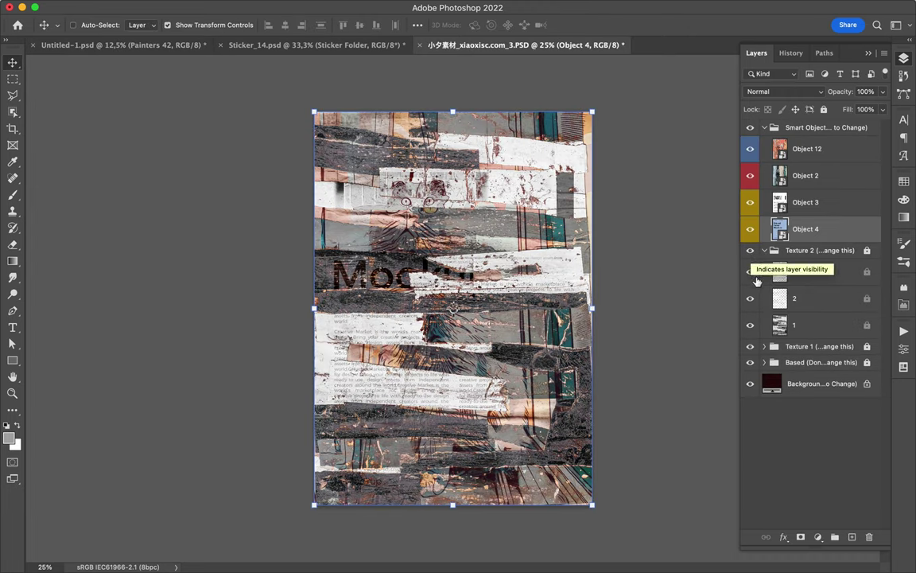
click(764, 346)
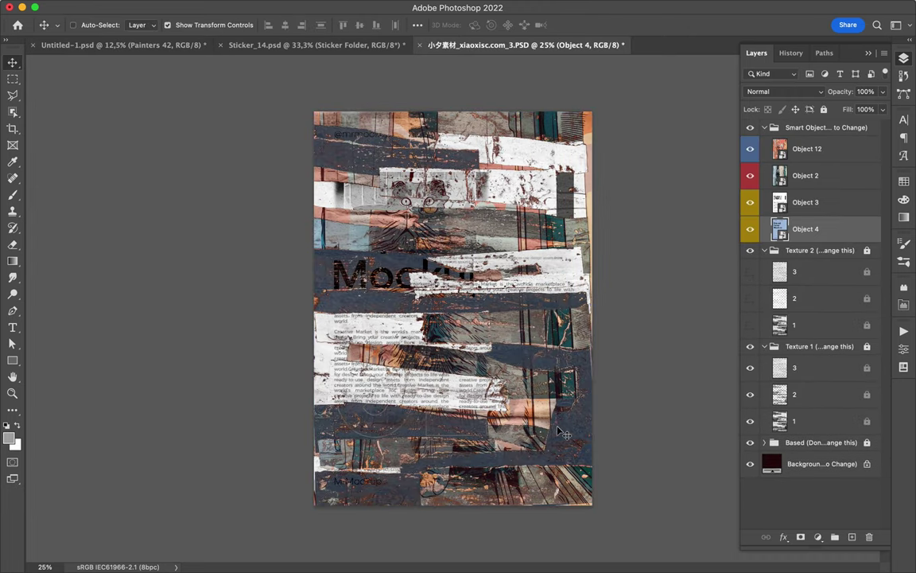
super+click(483, 308)
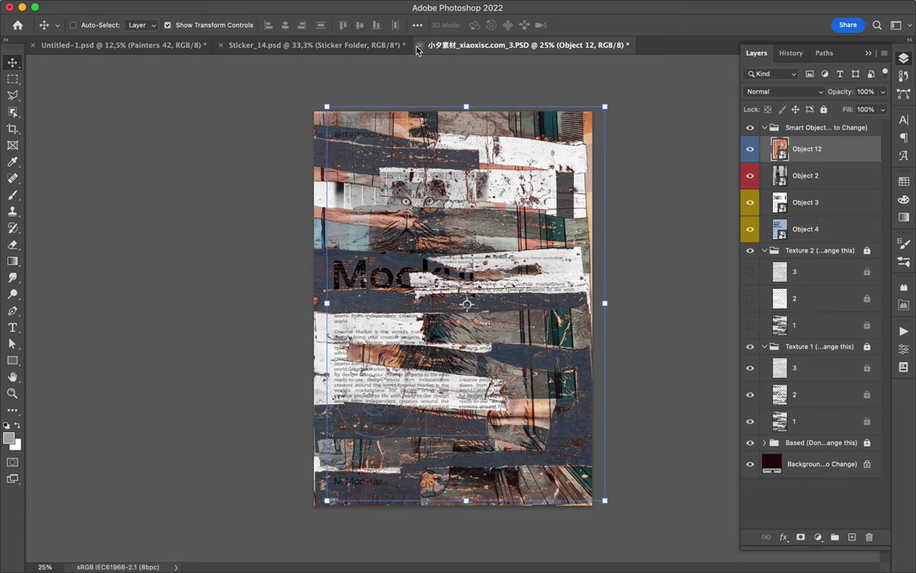
click(418, 45)
click(224, 45)
click(456, 235)
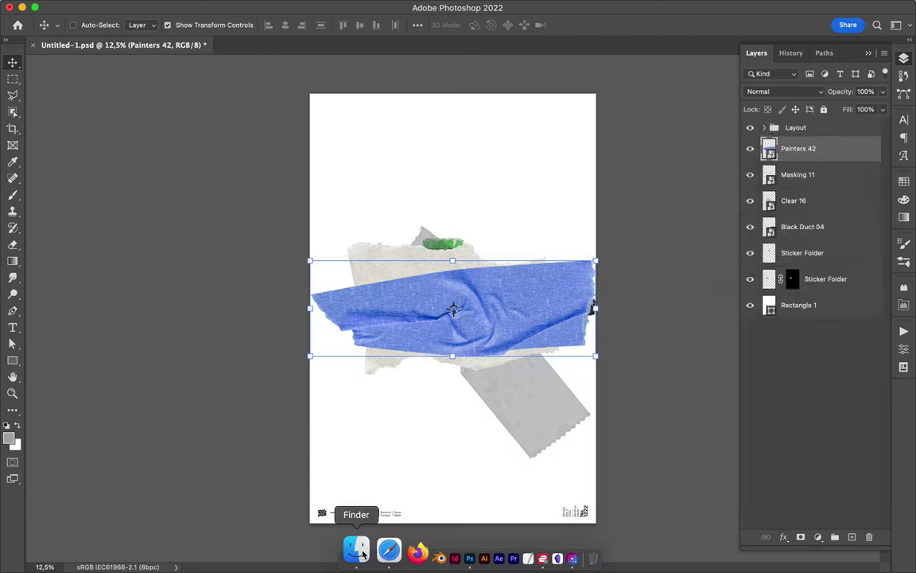
Step: Place the Camera 4.png cut-out onto the poster
click(379, 548)
key(Down)
key(Down)
key(Down)
key(Down)
key(Down)
key(Down)
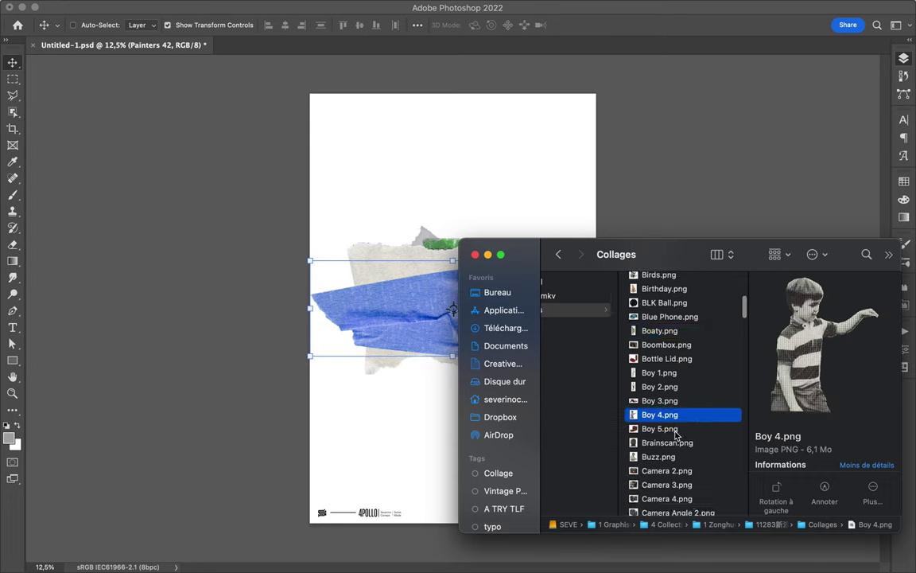
key(Down)
key(Down)
key(Down)
click(672, 366)
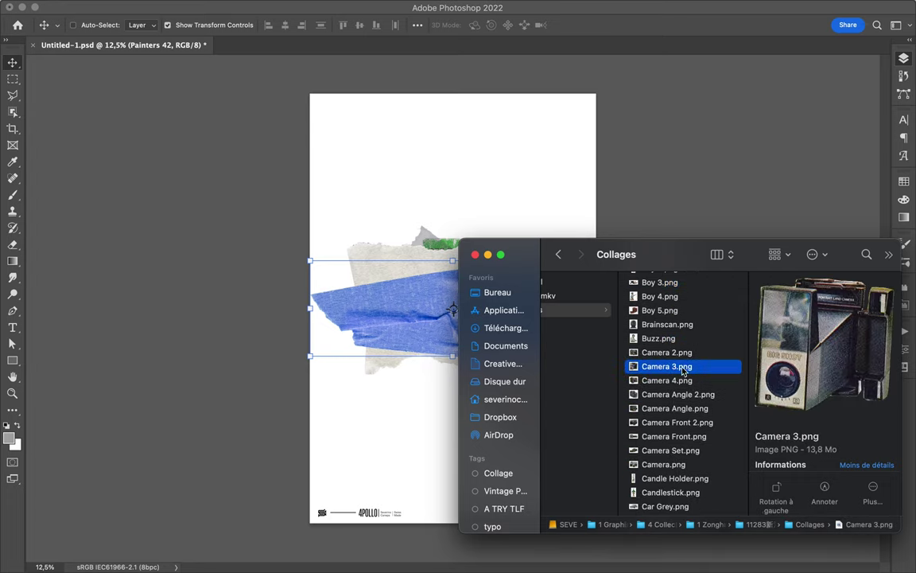
click(684, 381)
drag(593, 406, 532, 297)
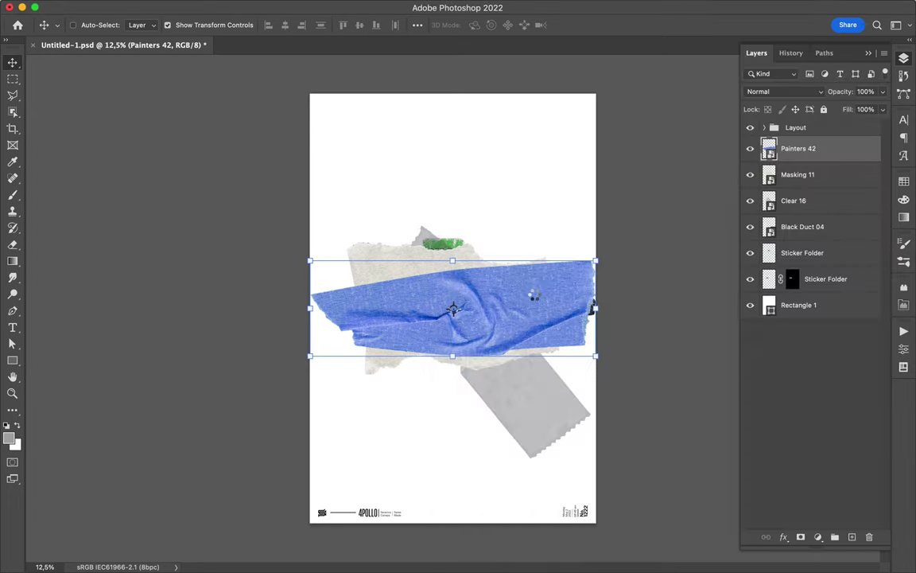
key(Return)
Step: Browse the collage images, previewing Cat, Children Sitting and Cigar Guy
key(super+Tab)
click(674, 408)
key(Down)
key(Down)
key(Down)
key(Down)
key(Down)
key(Down)
key(Down)
click(679, 454)
scroll(677, 449, down, 2)
scroll(676, 445, down, 3)
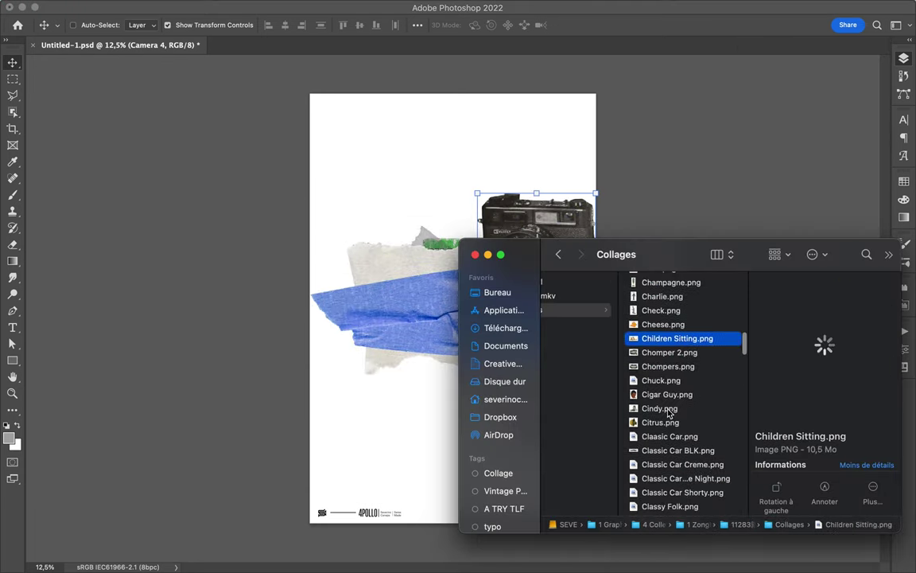
click(675, 443)
scroll(674, 441, down, 10)
Step: Browse the 118011, 201221 and 216282 resource folders, previewing Hs Sticker.psd
key(Left)
key(Left)
key(Down)
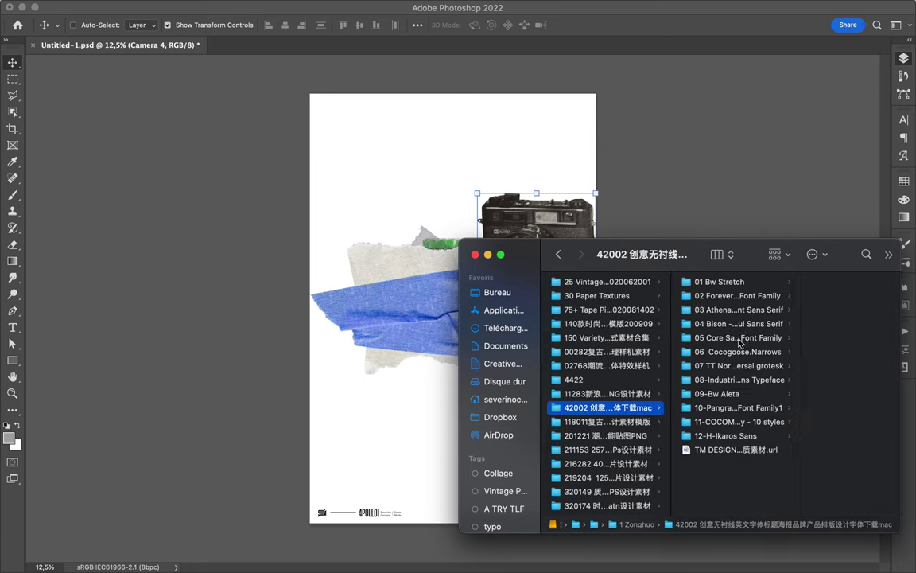
click(724, 297)
click(564, 435)
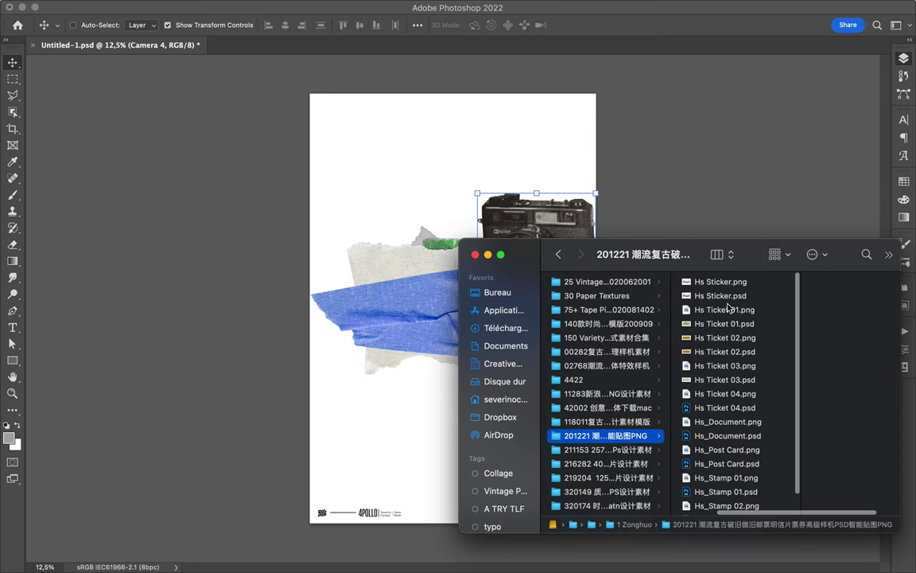
click(676, 295)
key(Down)
click(667, 463)
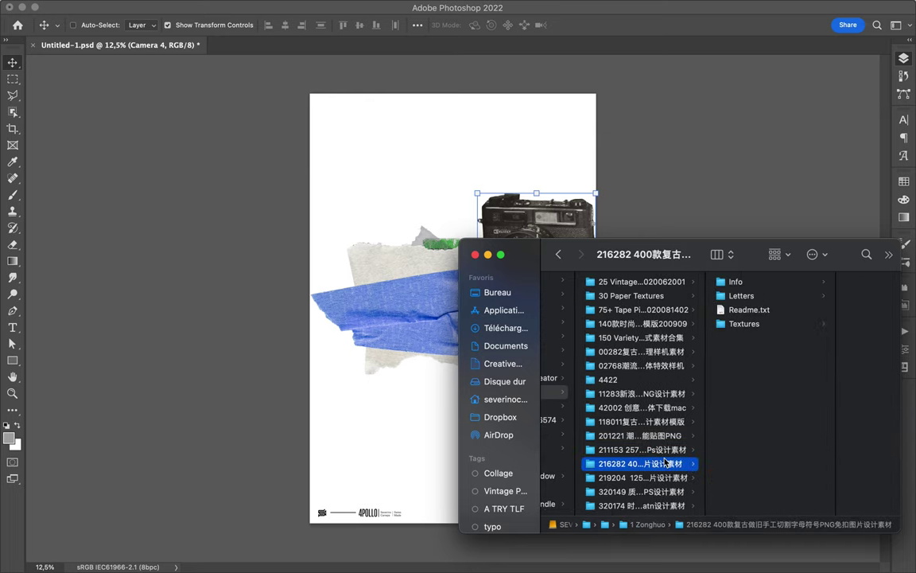
Step: Place the blue 0-04.png letter O from PNG Letters 01 onto the poster
key(Right)
key(Down)
key(Right)
key(Right)
key(Right)
key(Down)
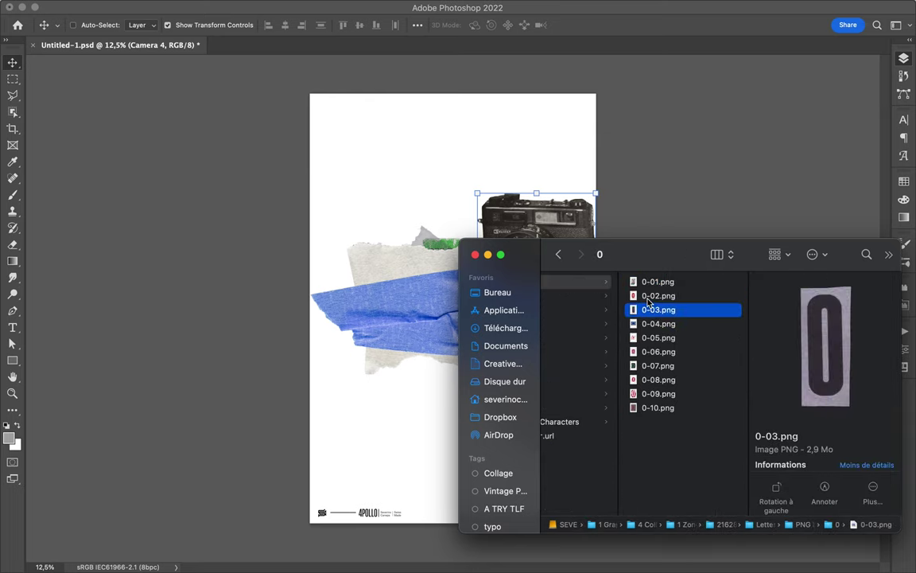
key(Down)
drag(652, 324, 429, 194)
key(Return)
Step: Resize the letter O, move it and the camera up-left, and start moving the blue tape layer down
drag(453, 306, 372, 199)
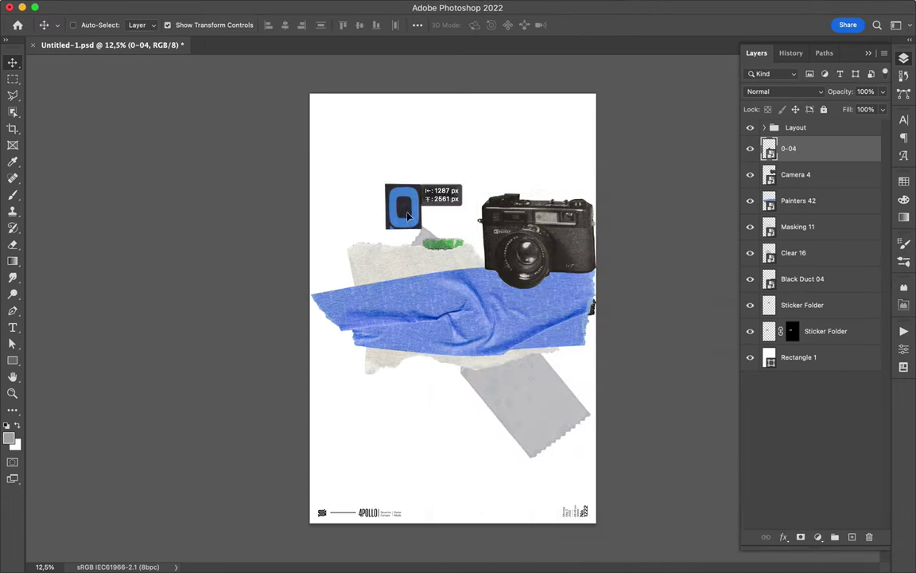
drag(538, 238, 502, 209)
drag(458, 326, 458, 322)
drag(827, 201, 827, 330)
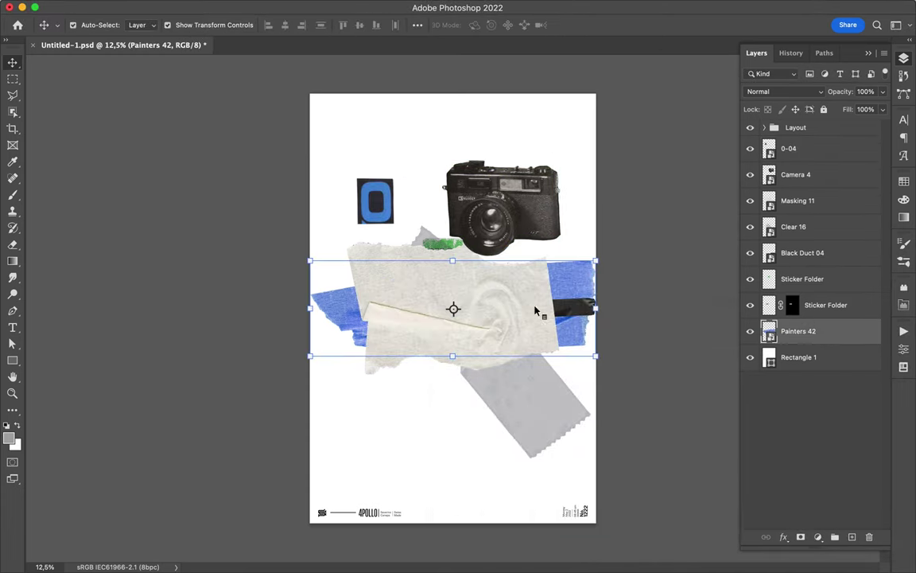
Step: Send the blue tape below the sticker layers and rotate the torn paper strip upright
drag(537, 311, 515, 425)
key(ctrl+t)
key(Return)
click(486, 316)
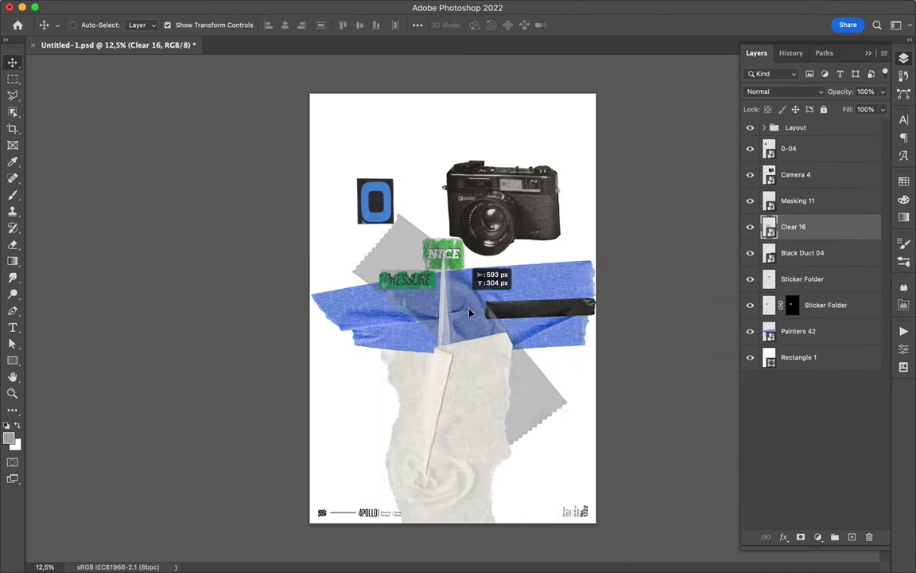
Step: Move the clear tape down-right, the black duct tape above the camera, and the camera down-right
drag(486, 316, 566, 406)
click(588, 317)
drag(545, 146, 553, 173)
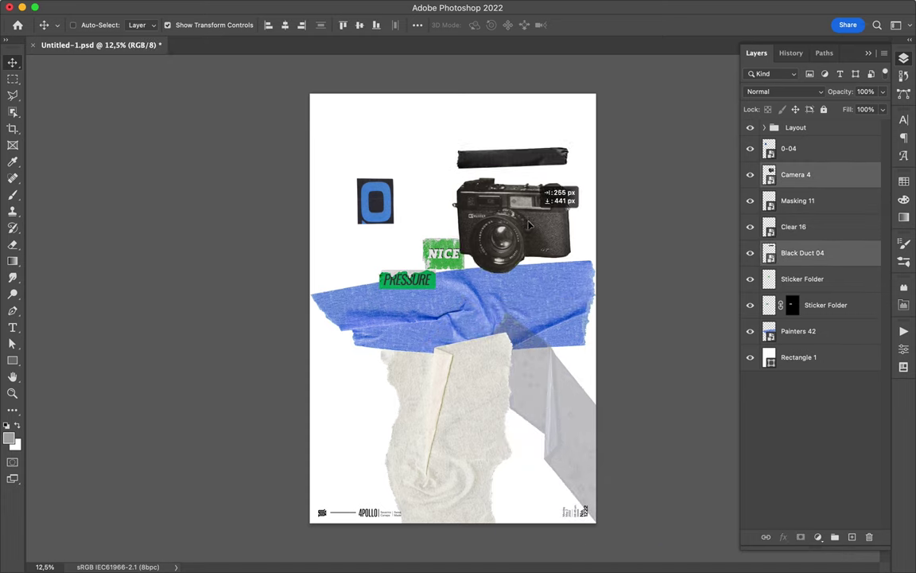
drag(501, 209, 508, 239)
Step: Move the NICE and PRESSURE stickers onto the blue tape, bring them to the top, and enlarge them
drag(430, 282, 401, 312)
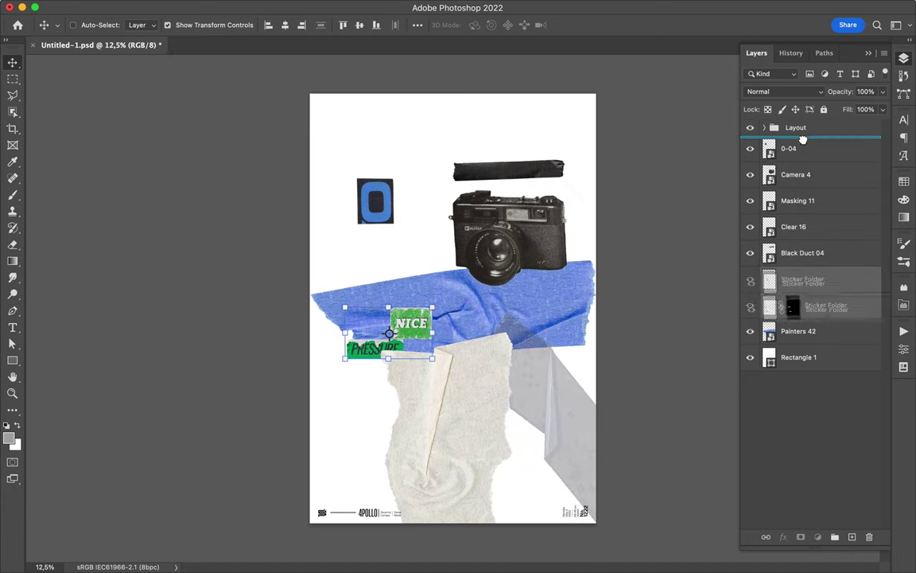
drag(803, 139, 803, 137)
drag(433, 307, 447, 303)
key(Return)
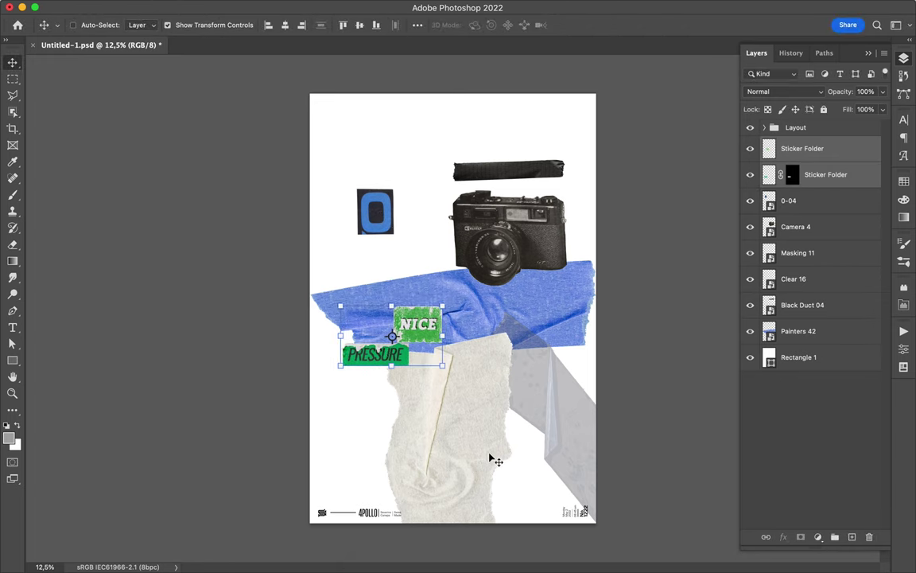
Step: Browse Finder's letter cut-out folders and preview 9-07.png in folder 9
click(358, 548)
click(673, 369)
scroll(636, 357, left, 2)
click(636, 407)
click(740, 369)
Step: Open the Indieground Collage part 1 folder and unzip Body-Parts.zip
scroll(636, 358, left, 3)
click(705, 281)
click(883, 282)
double_click(668, 296)
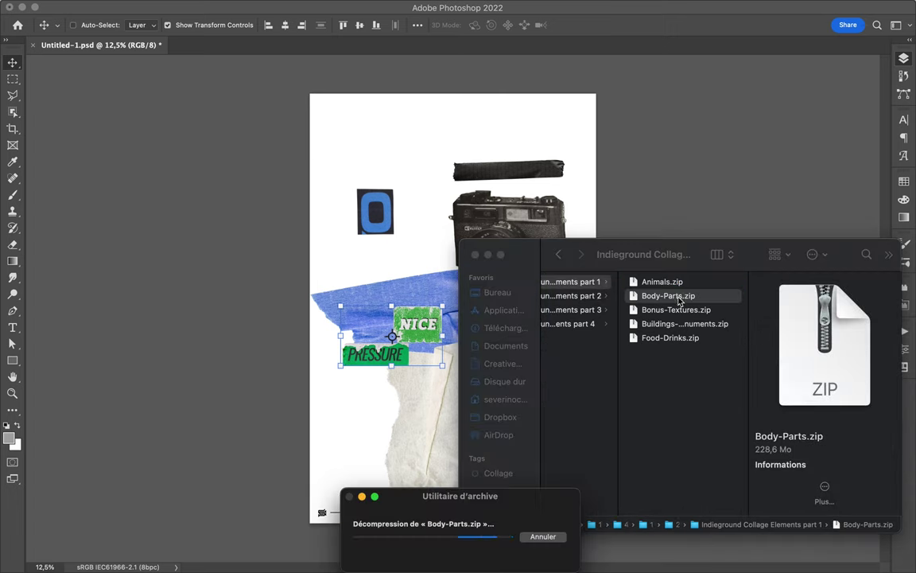
Step: Open the Body Parts folder and drop the eye-02 cut-out onto the torn paper
click(678, 325)
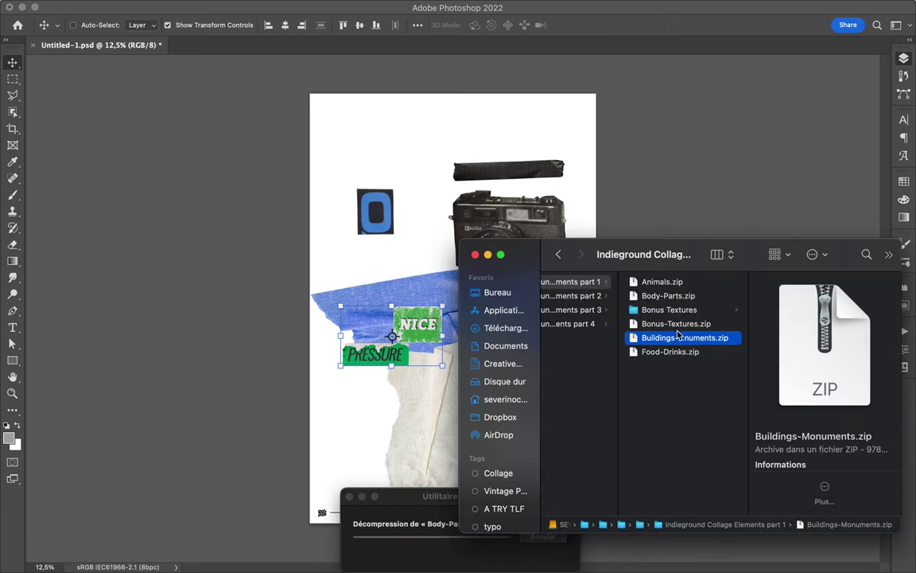
click(669, 310)
key(Right)
click(375, 455)
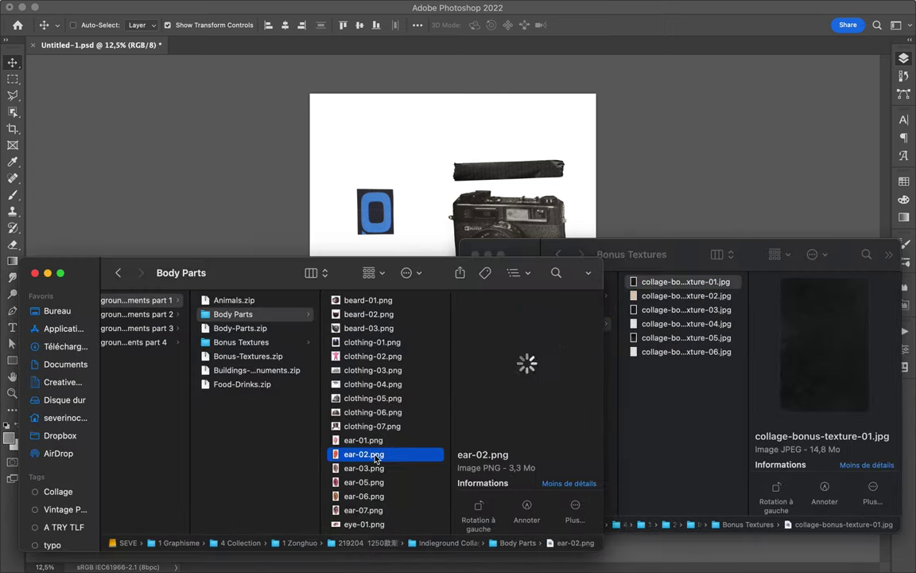
key(Down)
key(Down)
key(Down)
key(Down)
key(Down)
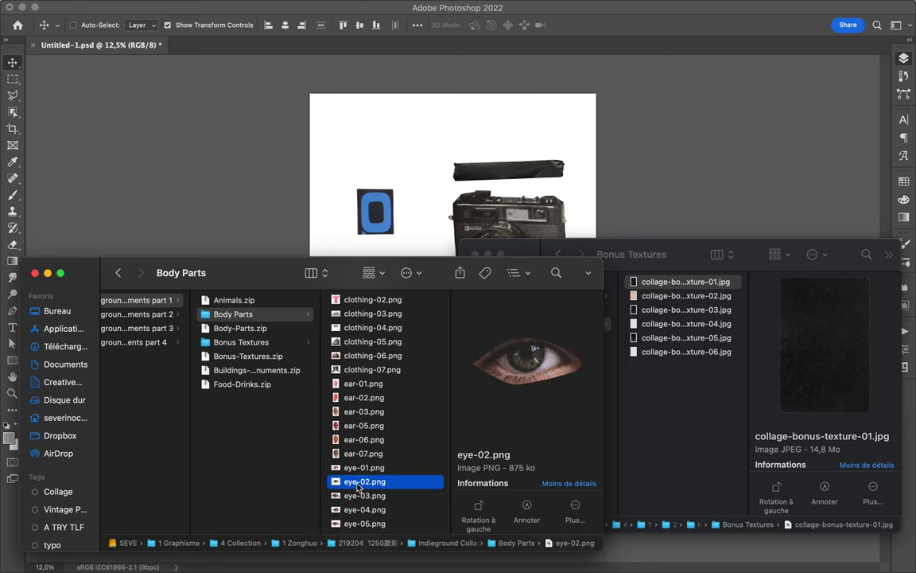
drag(366, 483, 469, 312)
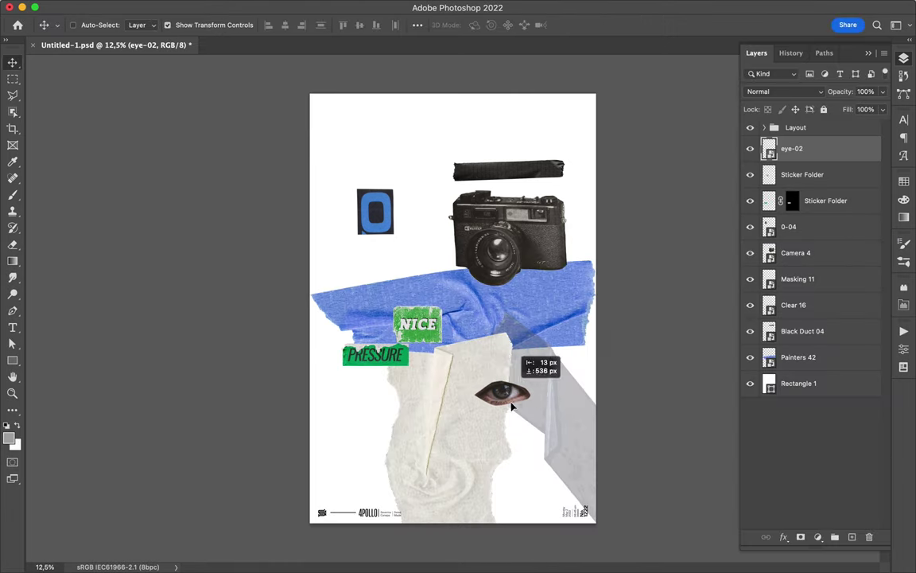
Step: Place eye-03 and eye-04 onto the poster and commit them
click(363, 554)
shift+click(362, 506)
mouse_move(362, 506)
mouse_down()
mouse_move(452, 308)
mouse_move(392, 229)
mouse_up()
key(Return)
key(Return)
Step: Move the small eye up beside the letter O and the large eye under it
scroll(452, 312, up, 3)
scroll(501, 312, up, 3)
drag(259, 162, 208, 88)
scroll(587, 440, down, 2)
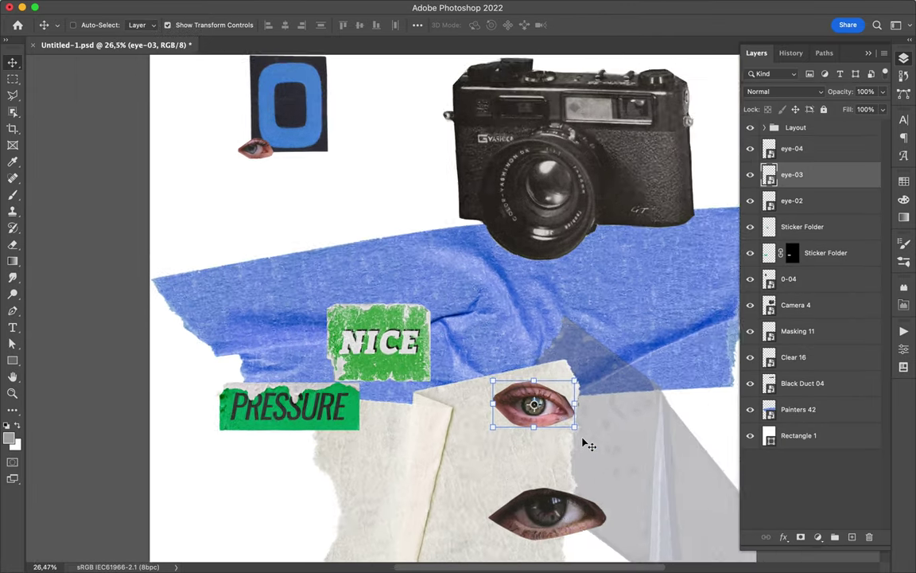
scroll(587, 441, down, 1)
drag(587, 441, 332, 288)
scroll(456, 307, down, 1)
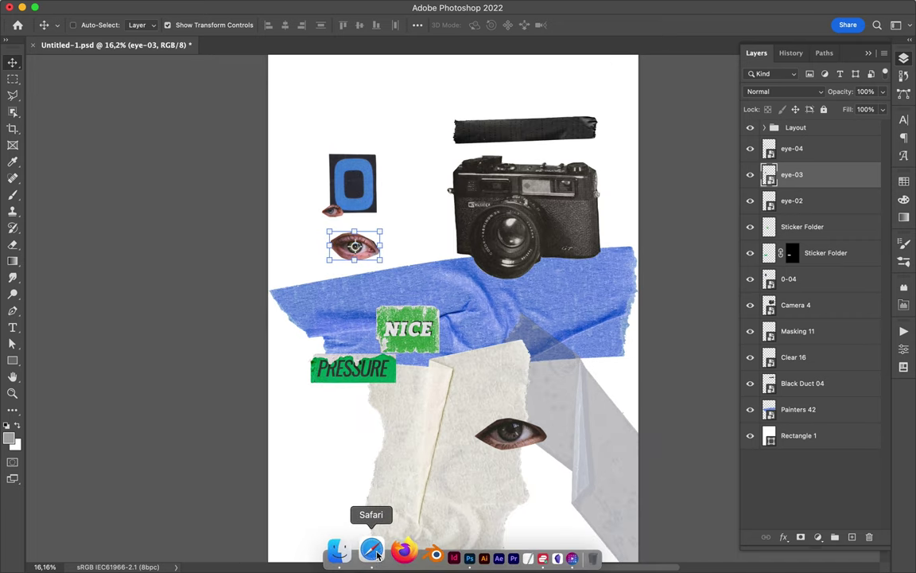
Step: Add eye-08, eye-09 and eye-10 to the poster, one on the torn white paper
click(349, 548)
key(Down)
key(Down)
key(Down)
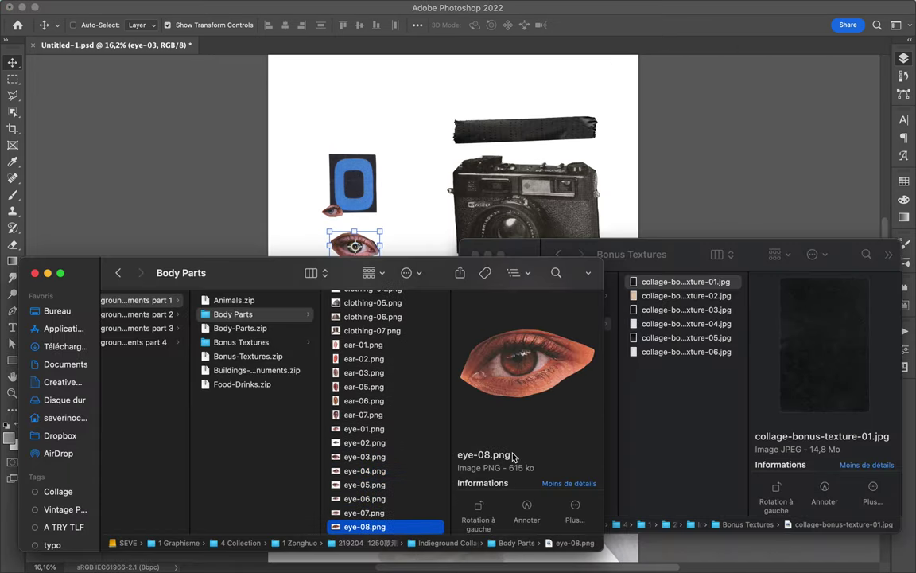
scroll(410, 505, down, 2)
shift+click(366, 474)
drag(365, 473, 425, 211)
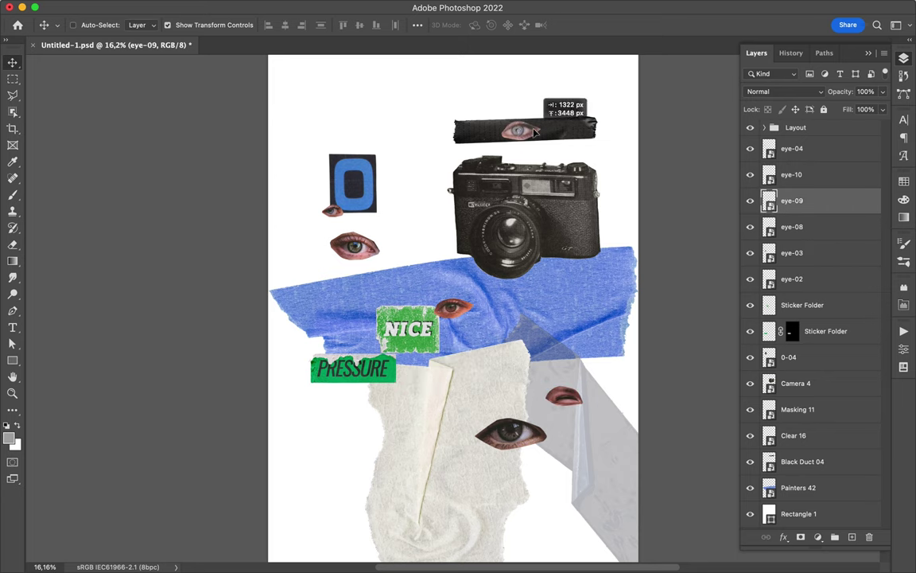
drag(461, 310, 513, 375)
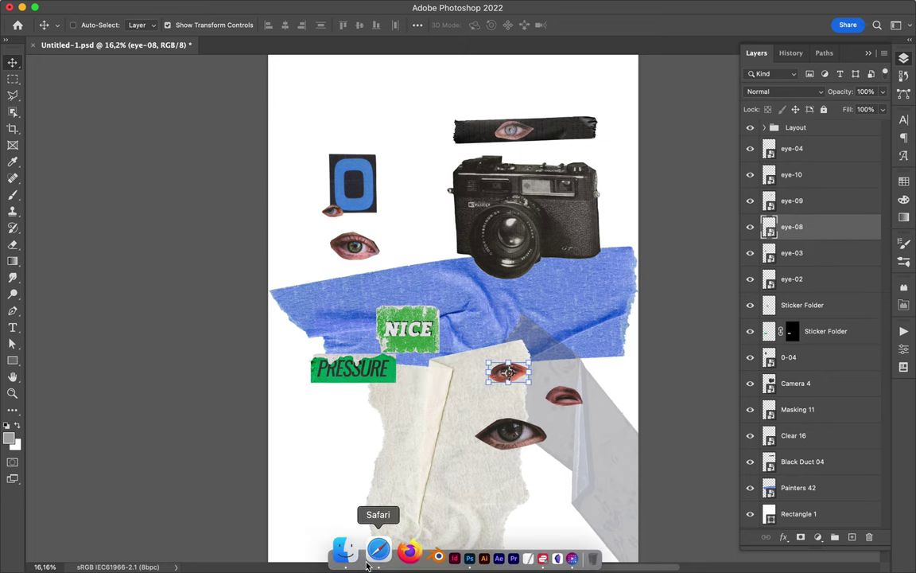
Step: Place eye-14, eye-19 and eye-17, moving eye-17 onto the black tape strip
click(350, 549)
key(Down)
key(Down)
key(Down)
key(Down)
drag(370, 513, 454, 306)
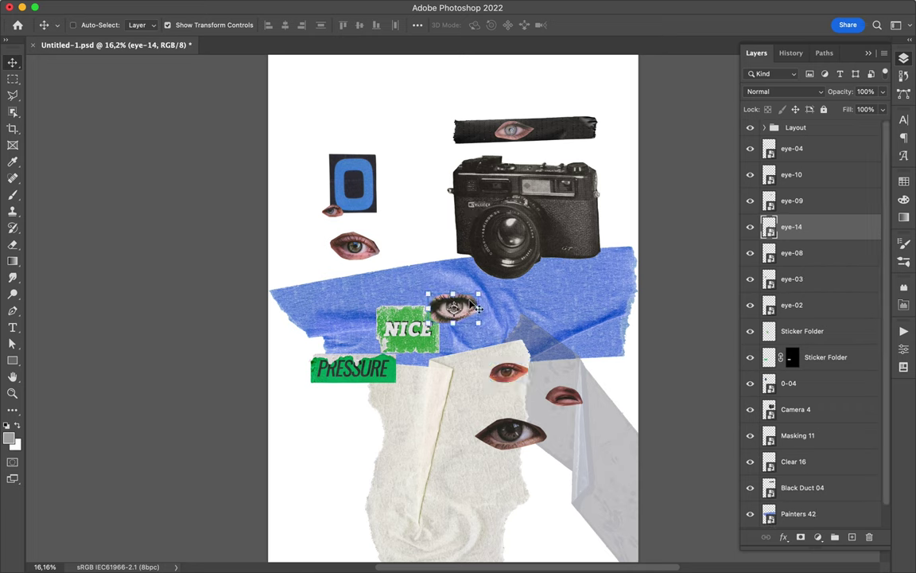
click(326, 555)
key(Down)
key(Down)
key(Down)
key(Down)
key(Down)
super+click(363, 498)
drag(364, 498, 477, 272)
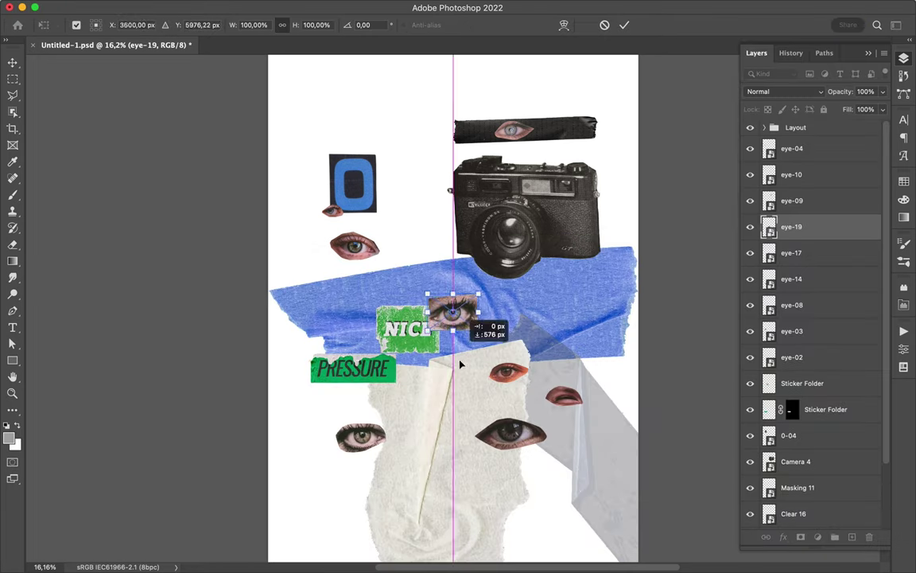
key(Return)
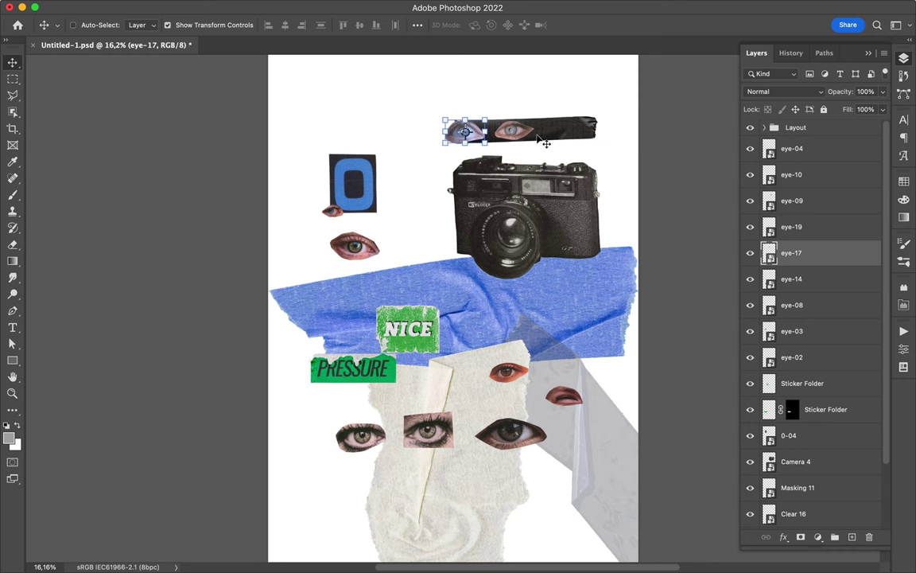
key(Return)
drag(465, 131, 338, 227)
Step: Shift eye-04 beside the large left eye and browse down toward eye-22
scroll(332, 210, up, 3)
scroll(263, 159, up, 3)
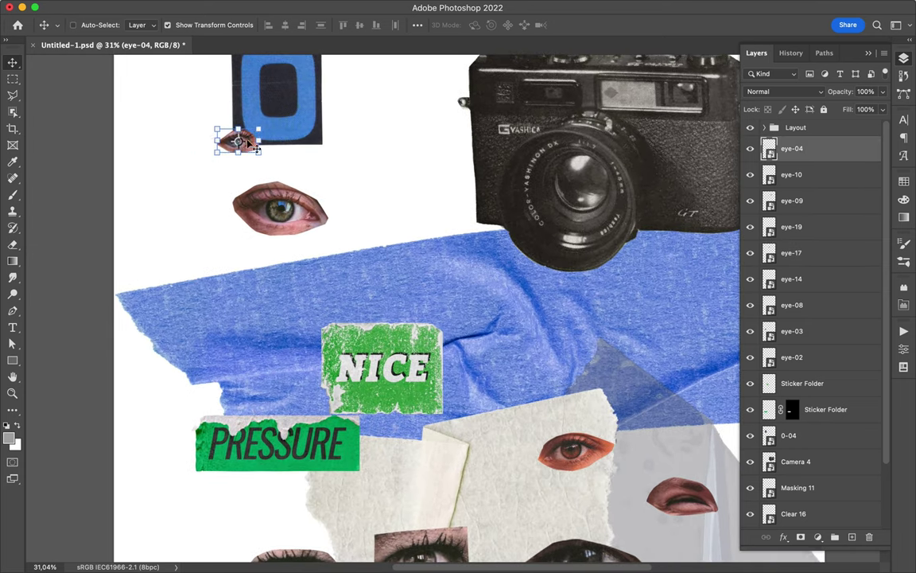
scroll(365, 219, down, 2)
key(Return)
drag(569, 373, 664, 402)
scroll(604, 408, down, 1)
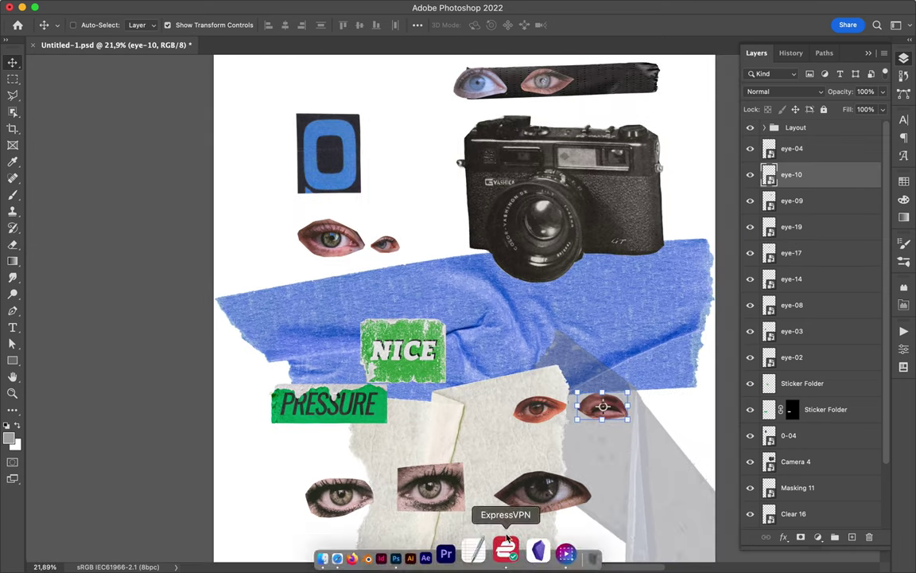
click(326, 554)
key(Down)
key(Down)
key(Down)
key(Down)
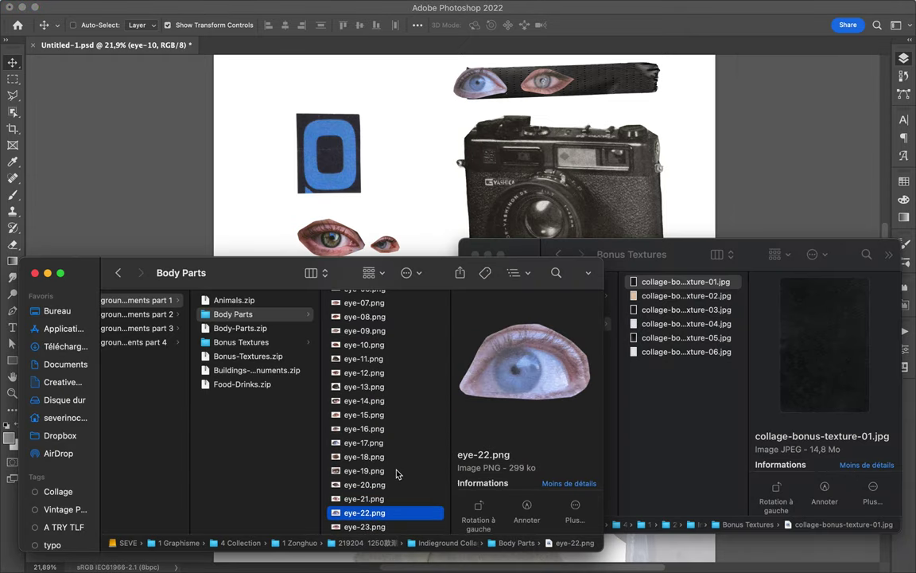
key(Down)
key(Down)
key(Down)
key(Down)
key(Down)
key(Down)
key(Down)
key(Down)
key(Down)
key(Down)
key(Down)
key(Down)
key(Down)
key(Down)
key(Down)
key(Down)
key(Down)
key(Down)
key(Down)
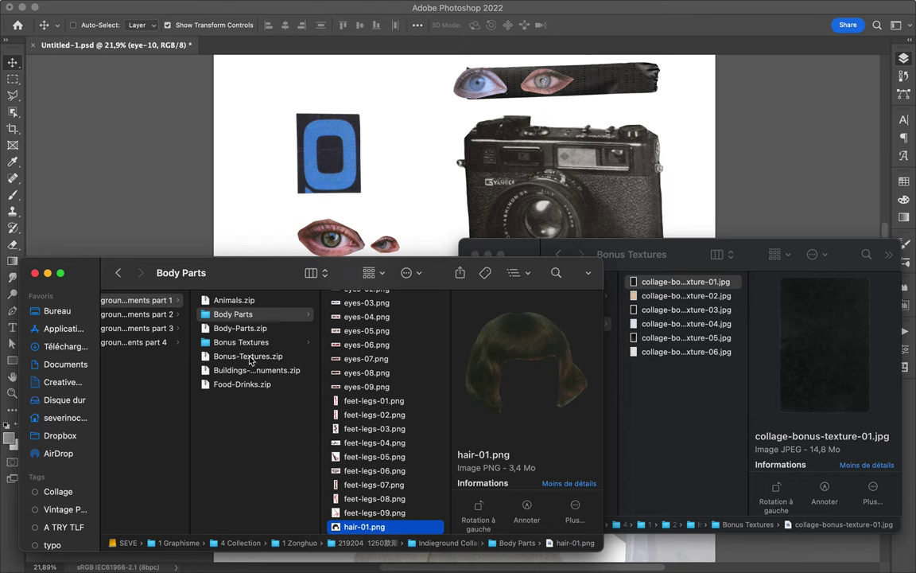
Step: Unzip Buildings-Monuments.zip and preview the first monument image
click(256, 372)
double_click(256, 372)
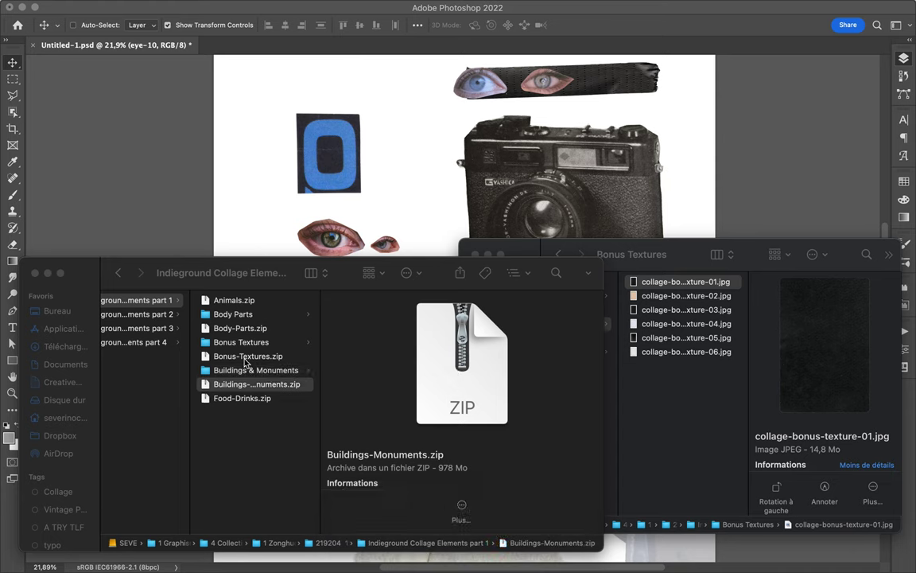
click(247, 370)
click(378, 302)
Step: Browse the People Modern, vintage people and Sky image folders
click(135, 314)
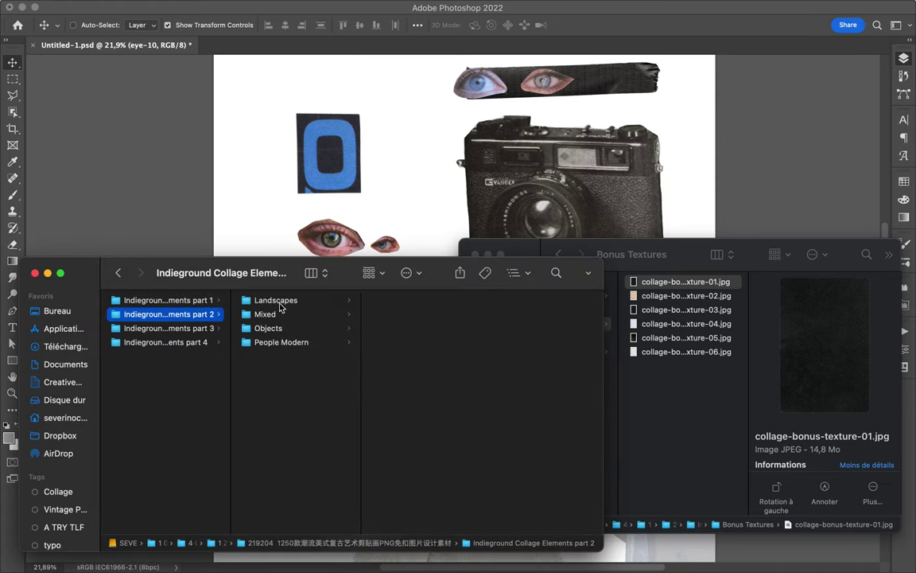
click(388, 342)
click(390, 388)
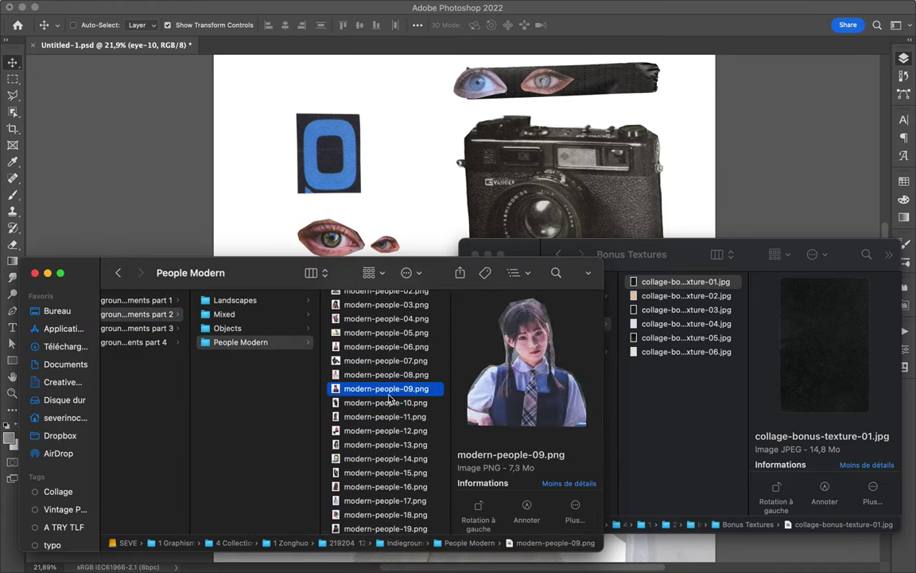
key(Down)
key(Down)
key(Down)
key(Down)
key(Down)
key(Down)
key(Down)
key(Down)
key(Down)
key(Down)
key(Down)
key(Down)
key(Down)
key(Down)
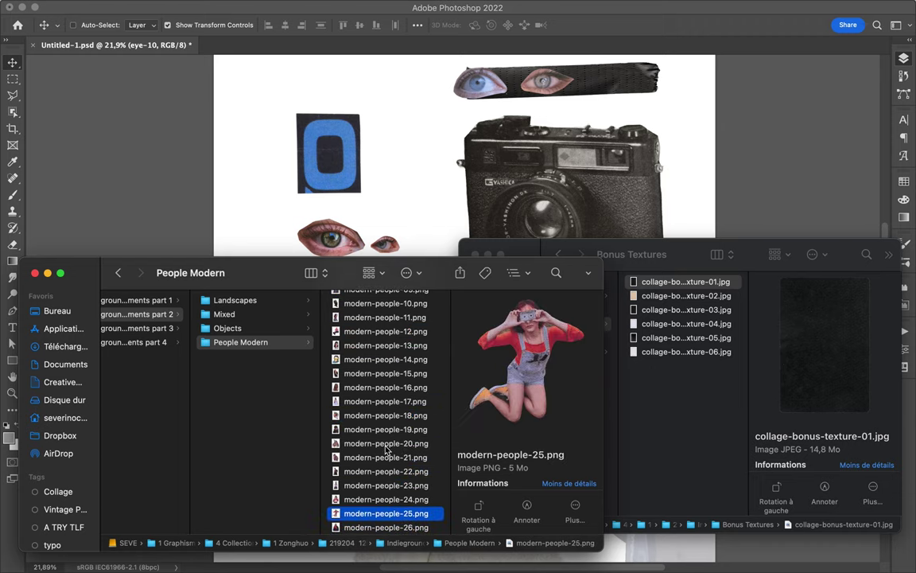
key(Down)
key(Down)
key(Down)
key(Down)
key(Down)
key(Down)
key(Down)
key(Down)
key(Left)
key(Left)
key(Down)
key(Right)
key(Right)
key(Down)
key(Left)
key(Down)
key(Right)
key(Down)
key(Down)
key(Down)
key(Left)
key(Left)
key(Down)
key(Right)
key(Right)
key(Down)
key(Down)
key(Down)
key(Down)
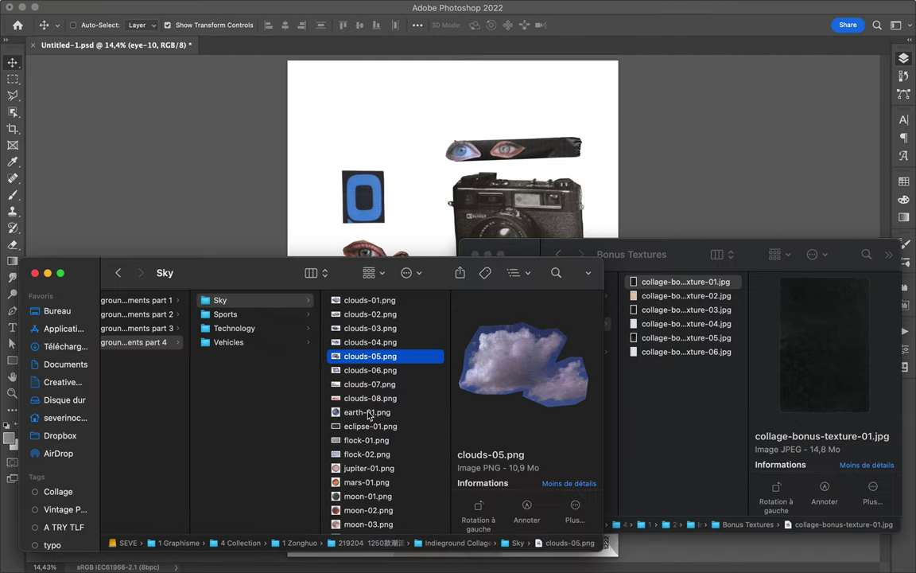
Step: Open the Torn Papers folder and step through its torn paper images
key(Left)
key(Left)
key(Left)
key(Up)
click(310, 320)
key(Right)
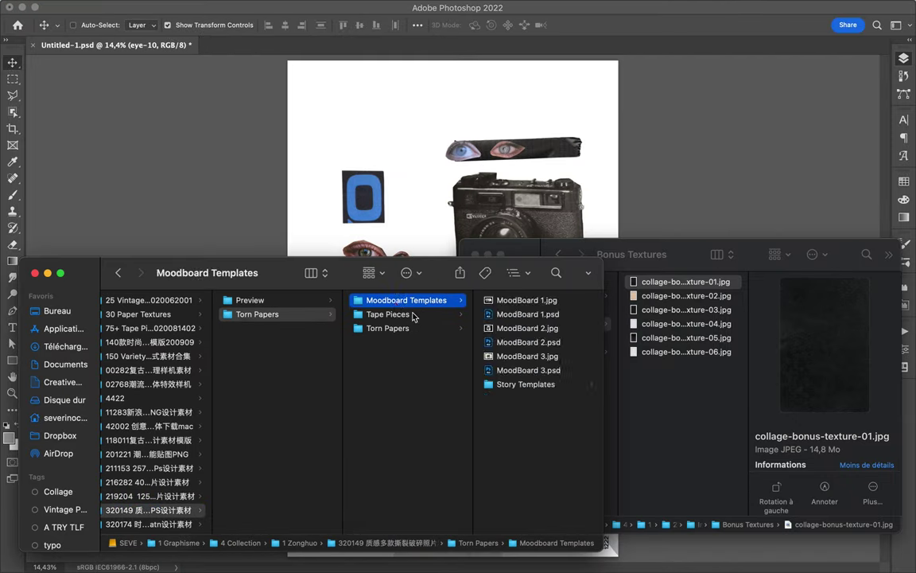
key(Down)
key(Right)
key(Down)
key(Down)
key(Down)
key(Down)
key(Down)
key(Left)
key(Down)
key(Right)
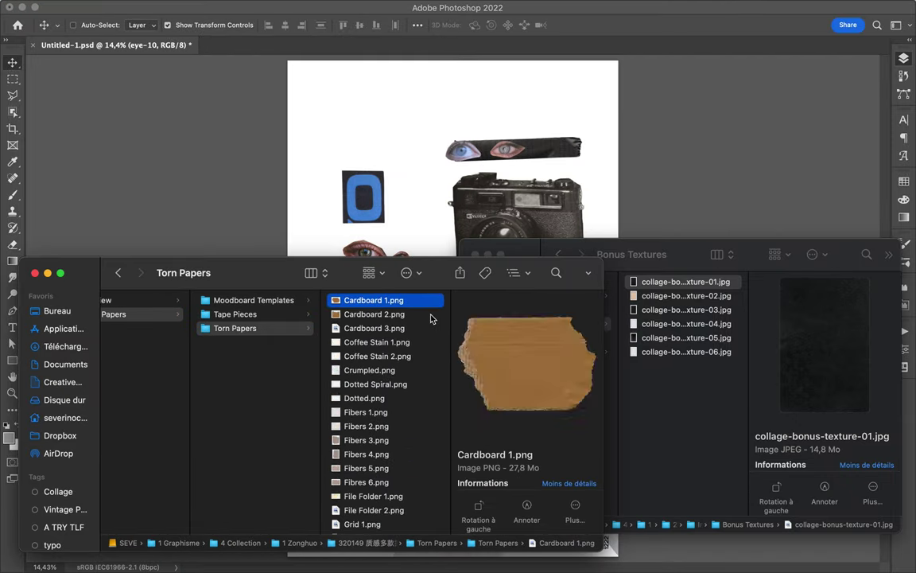
key(Down)
key(Down)
key(Down)
key(Down)
key(Down)
key(Down)
key(Down)
key(Down)
key(Down)
key(Down)
key(Down)
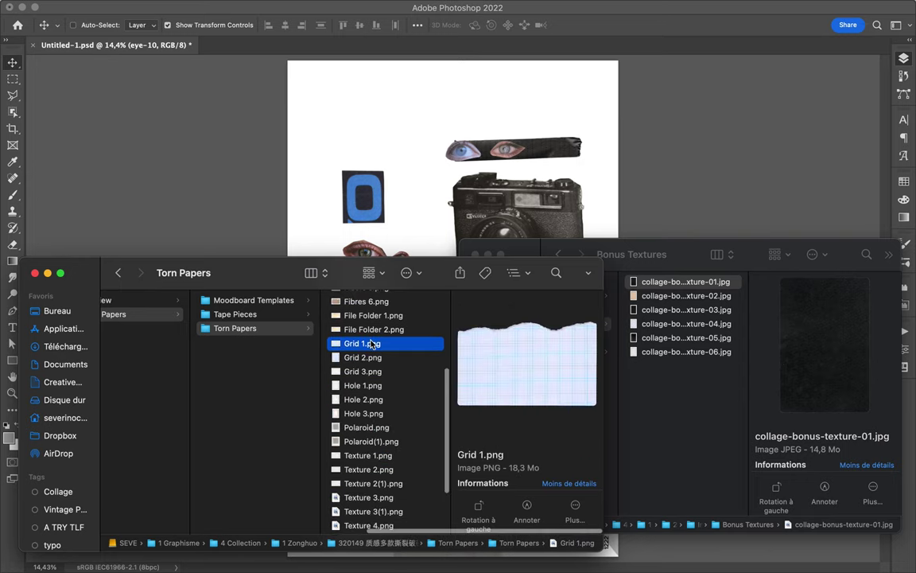
Step: Add Grid 1 scaled behind the camera, below Painters 42, rotated into a vertical strip
drag(337, 344, 453, 310)
drag(615, 308, 480, 310)
key(Return)
drag(539, 284, 430, 264)
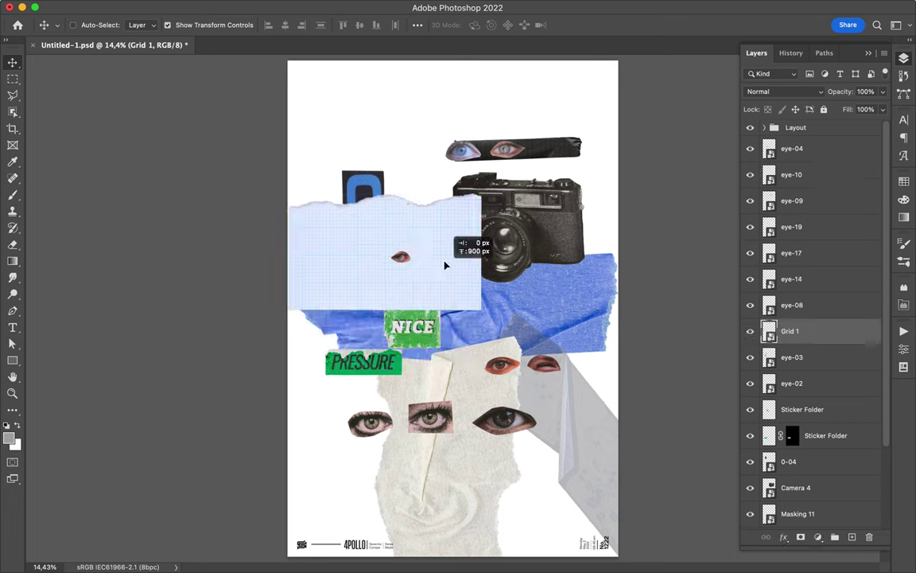
drag(789, 327, 795, 479)
mouse_move(413, 239)
mouse_down()
mouse_move(423, 219)
mouse_move(503, 189)
mouse_up()
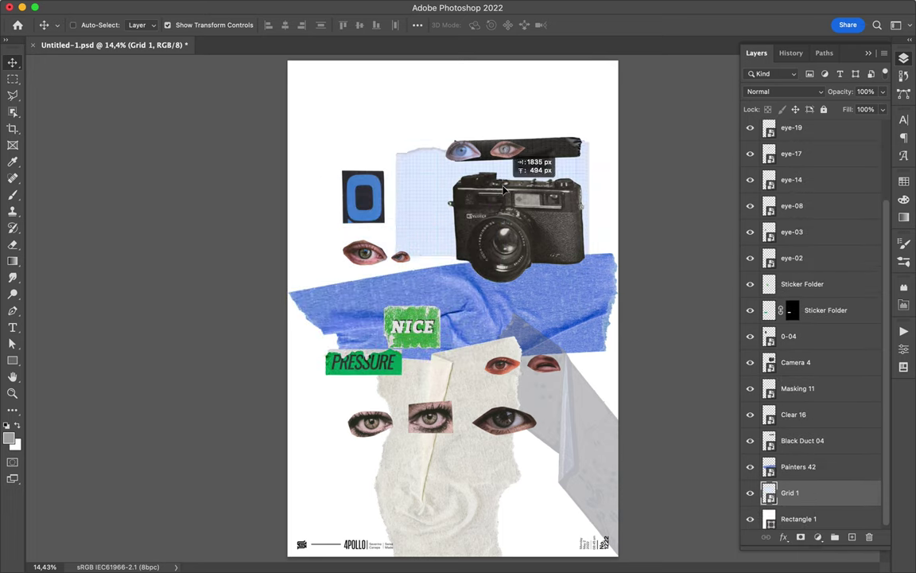
drag(586, 122, 483, 117)
key(Return)
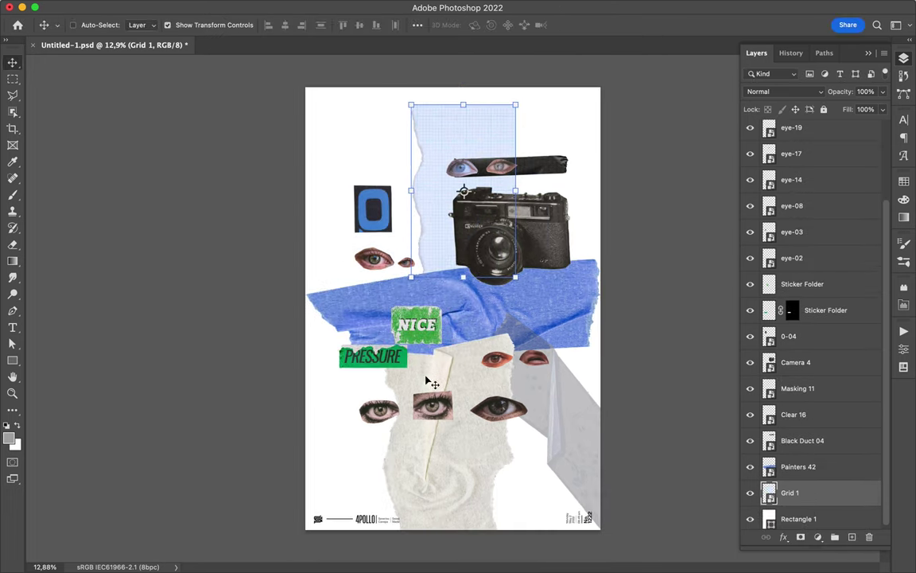
Step: Place Grid 2 as a strip along the poster's left edge
click(350, 550)
key(Down)
mouse_move(364, 354)
mouse_down()
mouse_move(385, 278)
mouse_move(385, 398)
mouse_up()
key(Return)
drag(272, 237, 272, 204)
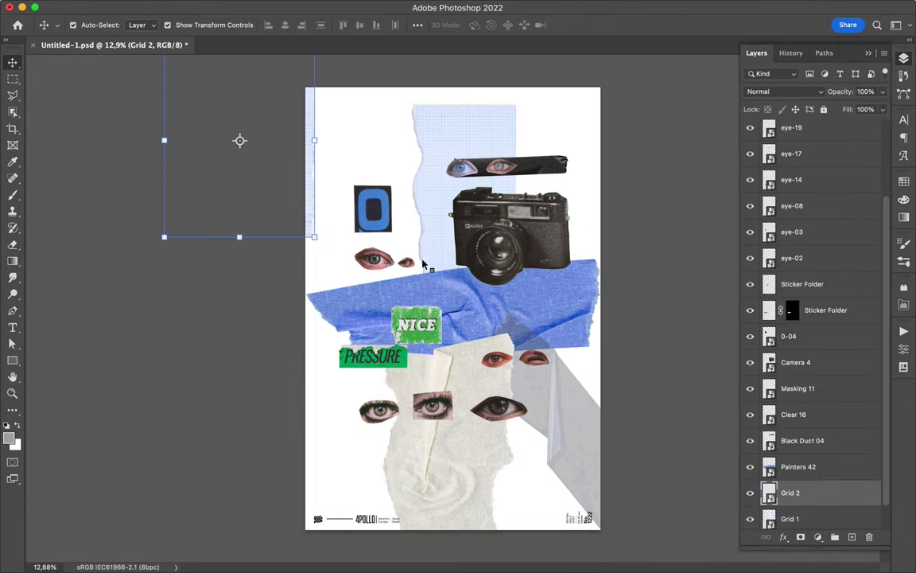
Step: Move the O sticker and its two eyes lower, then browse to the Polaroid images
drag(362, 177, 413, 262)
drag(372, 208, 372, 234)
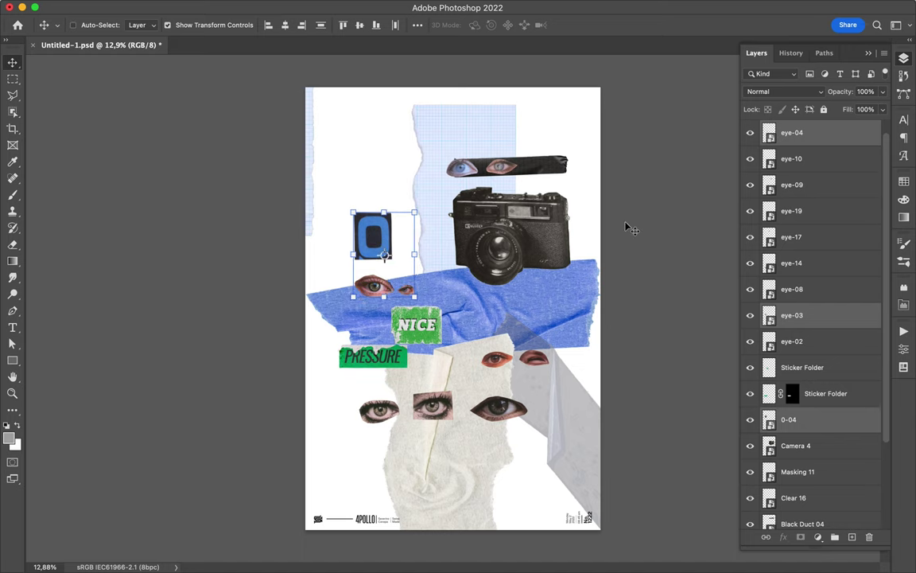
key(super+Tab)
key(Down)
key(Down)
key(Down)
key(Down)
key(Down)
key(Down)
key(Down)
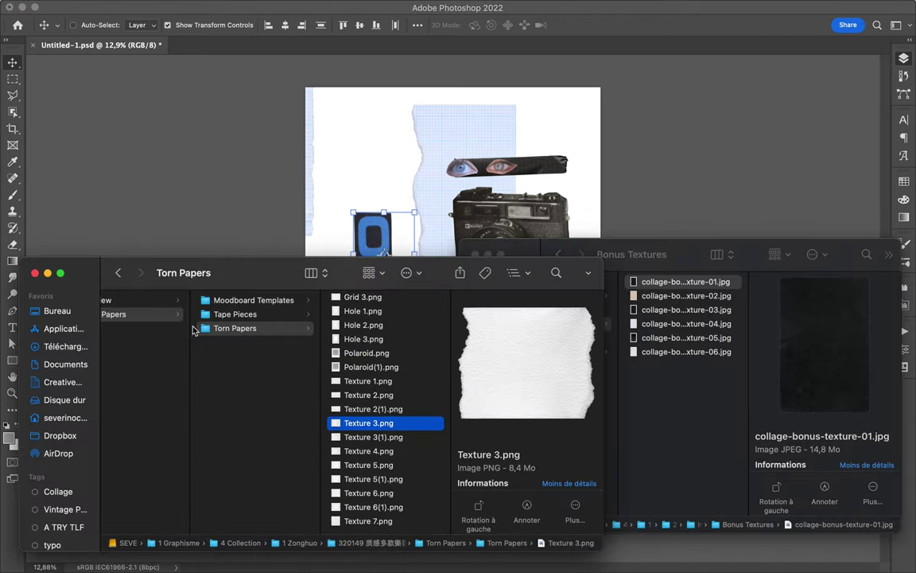